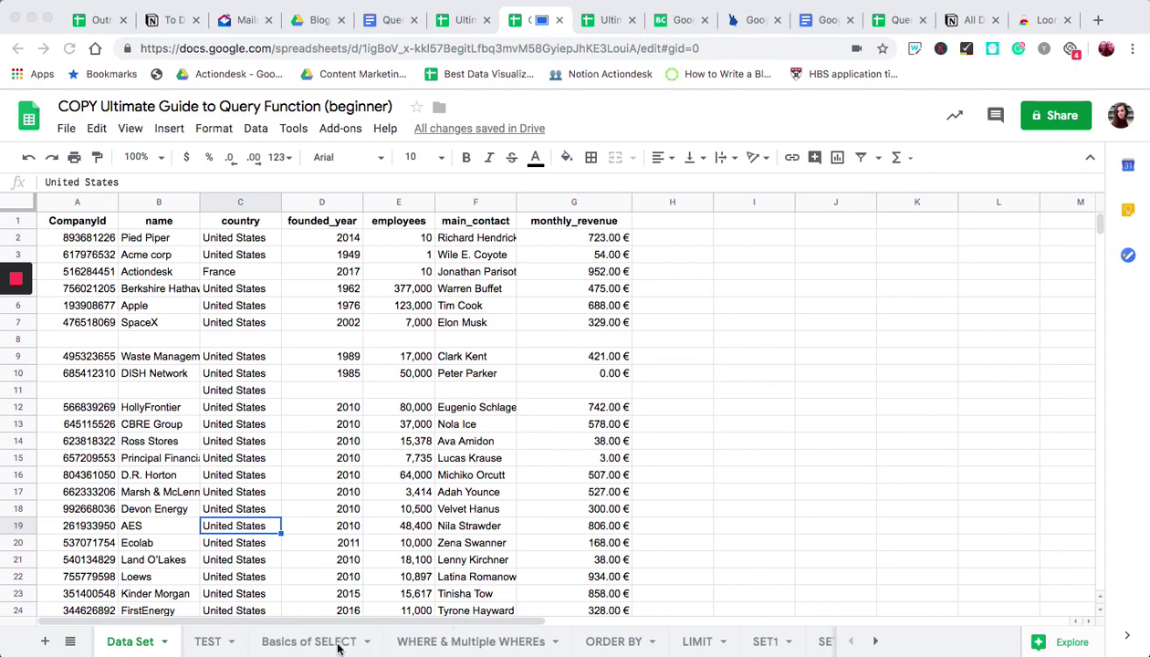
# Examine the example QUERY formulas on the Basics of SELECT and WHERE & Multiple WHEREs sheets, then view the TEST sheet
pyautogui.click(303, 642)
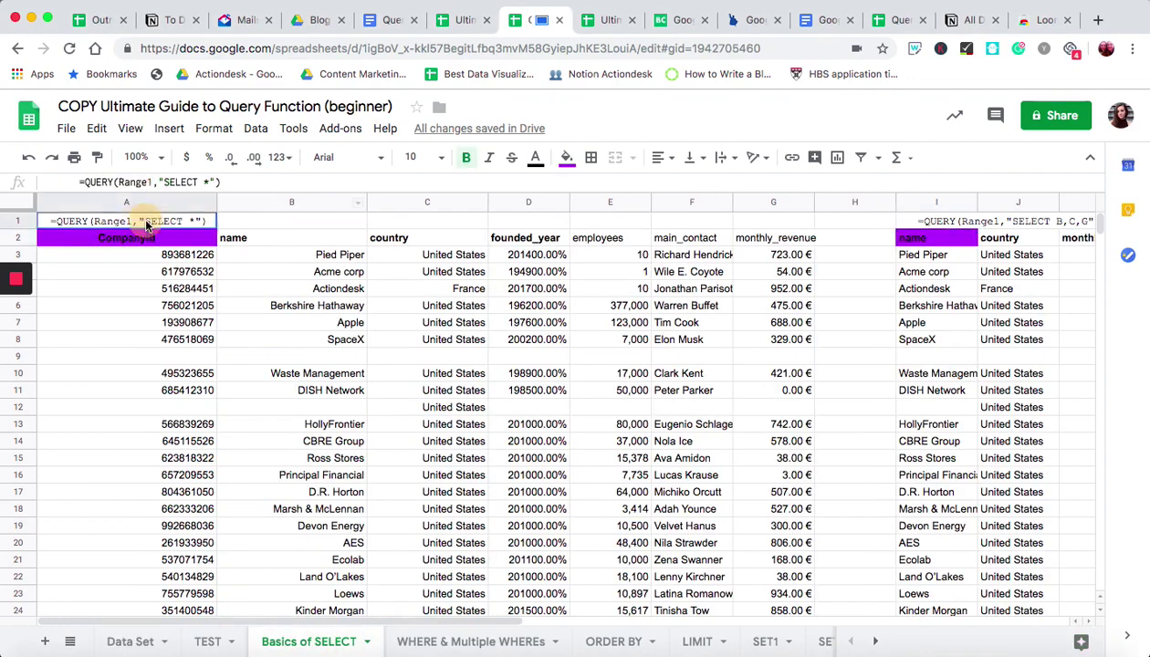
pyautogui.click(146, 222)
pyautogui.click(148, 238)
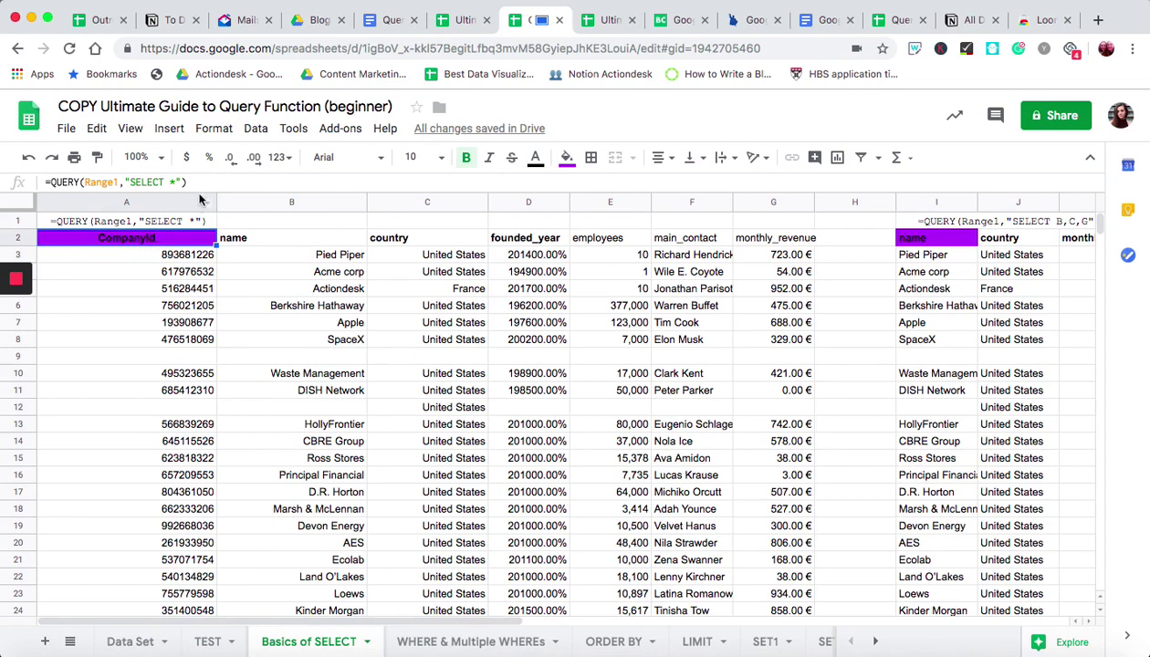
pyautogui.click(168, 182)
pyautogui.moveTo(169, 182); pyautogui.dragTo(46, 185)
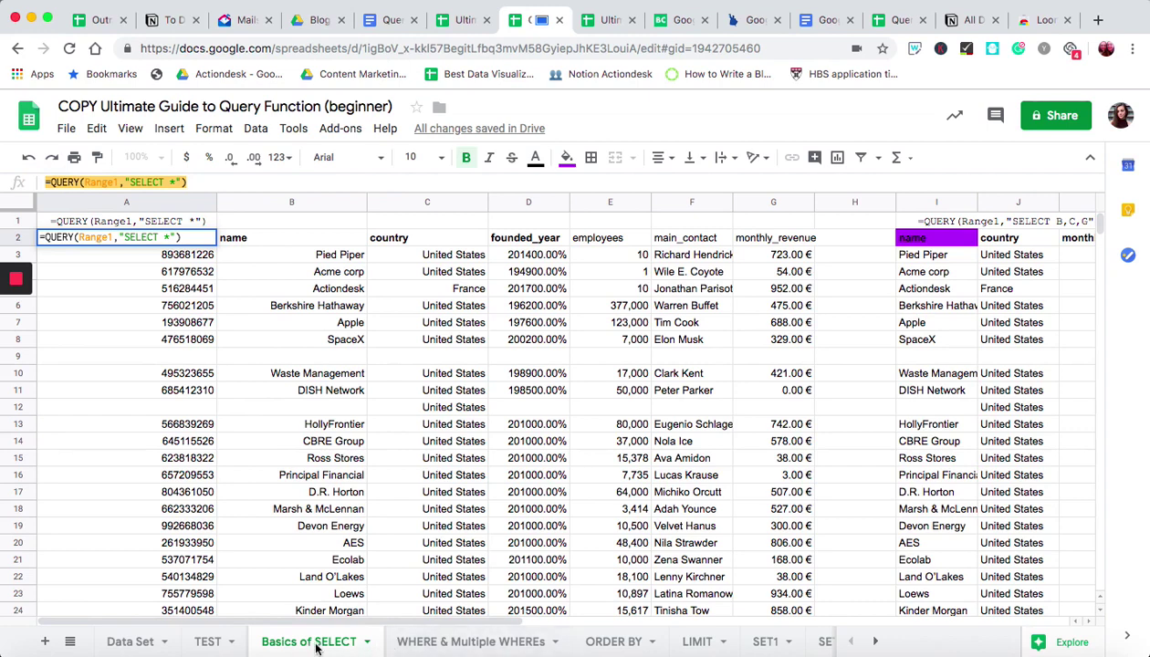
pyautogui.click(422, 647)
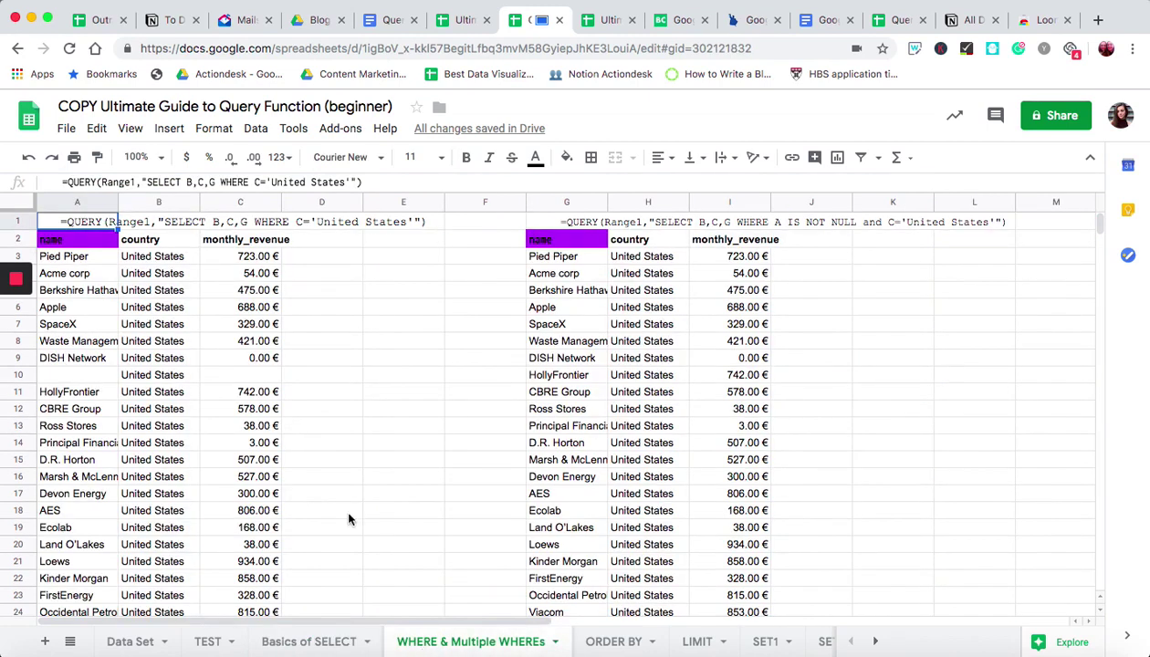
pyautogui.click(76, 243)
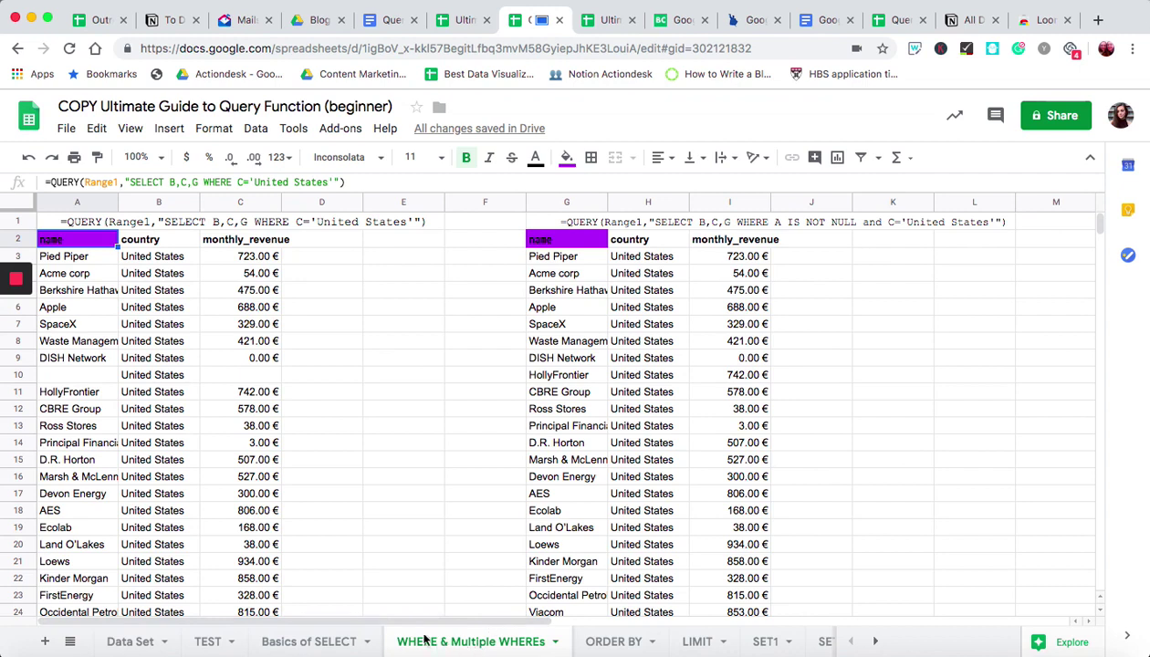
pyautogui.click(211, 644)
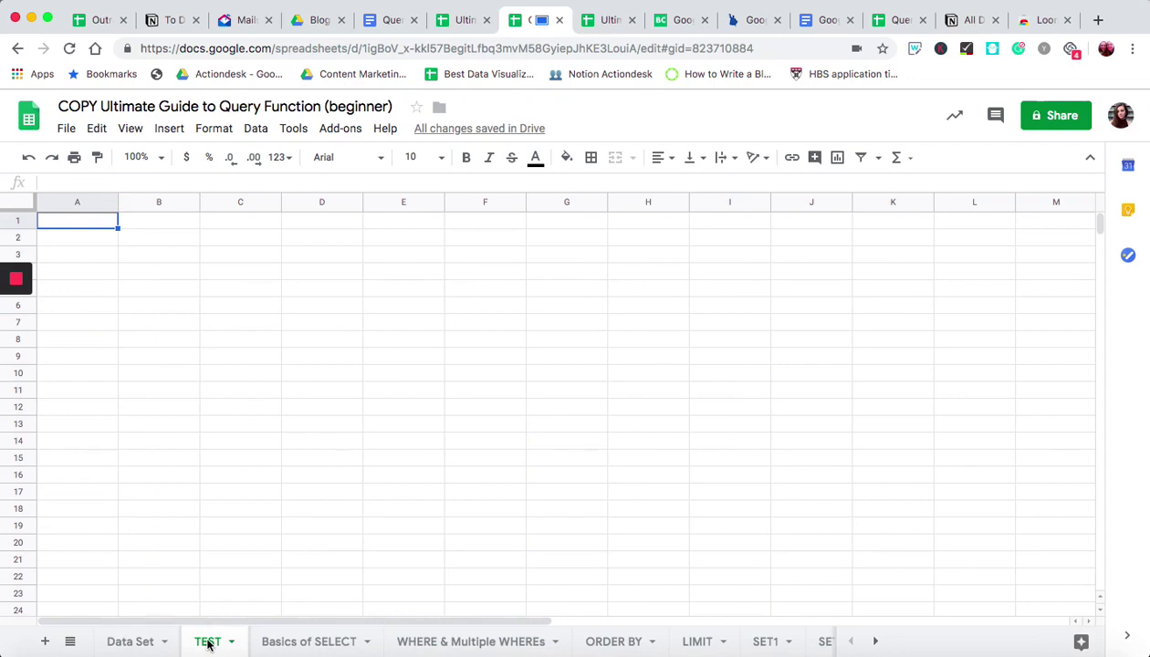
# Select the table A1:G28 on the Data Set sheet and review the named ranges, discarding the new range entry
pyautogui.click(124, 643)
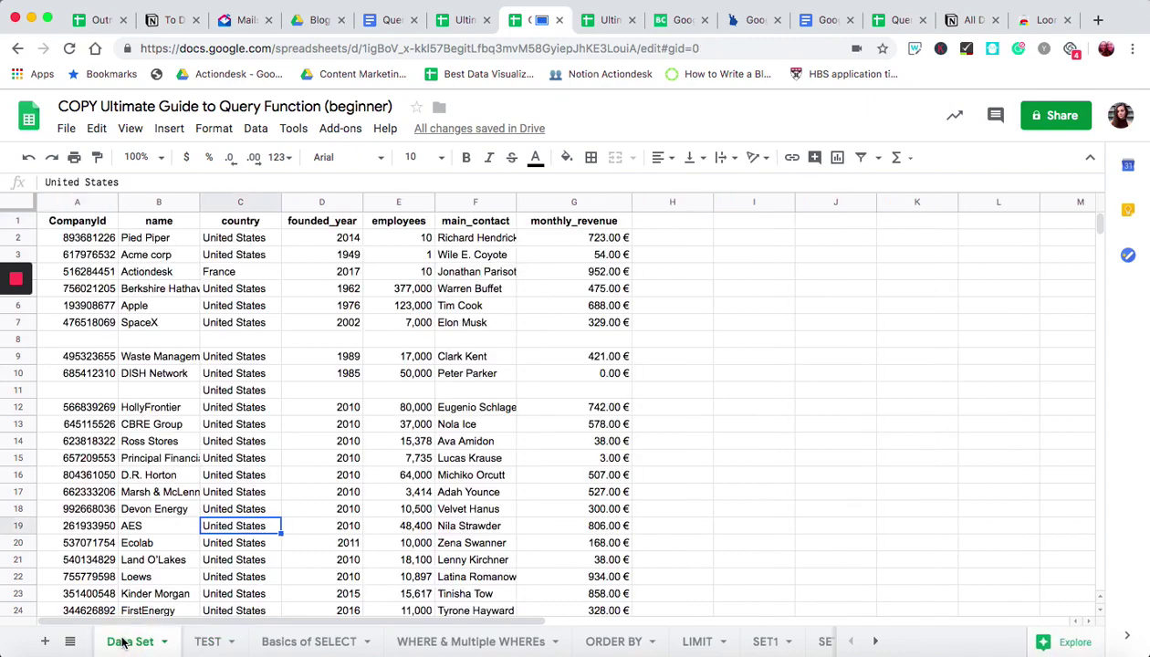
pyautogui.click(157, 491)
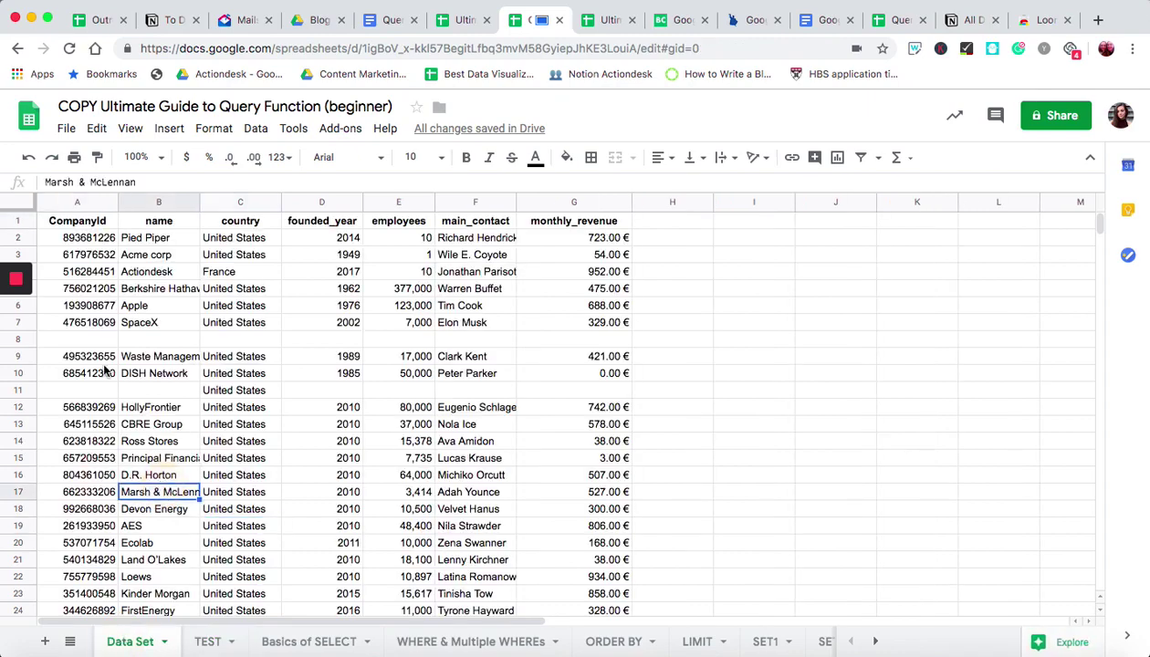
pyautogui.click(64, 223)
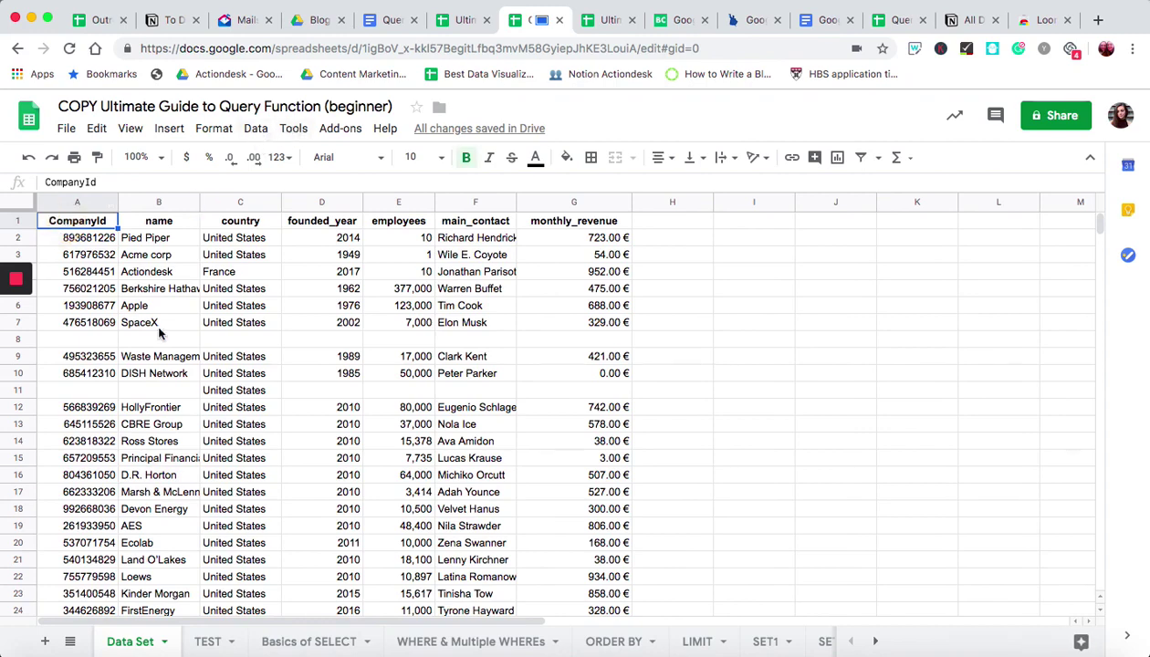
pyautogui.scroll(-5, 274, 456)
pyautogui.keyDown('shift'); pyautogui.click(584, 508); pyautogui.keyUp('shift')
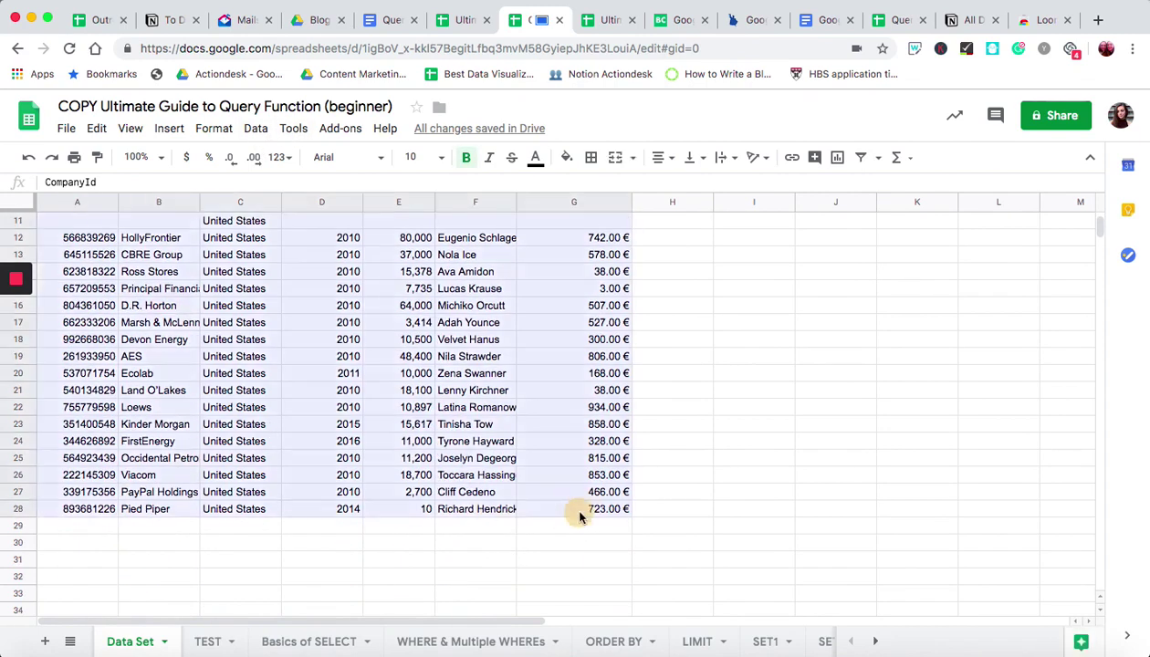
pyautogui.scroll(5, 498, 525)
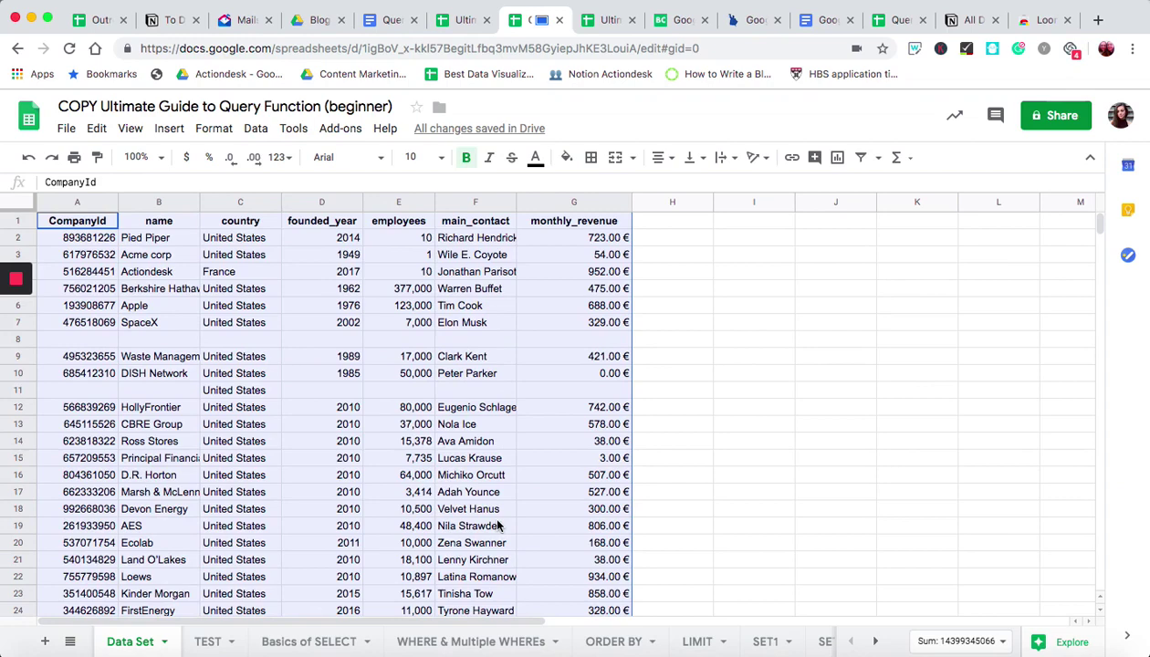
pyautogui.click(253, 129)
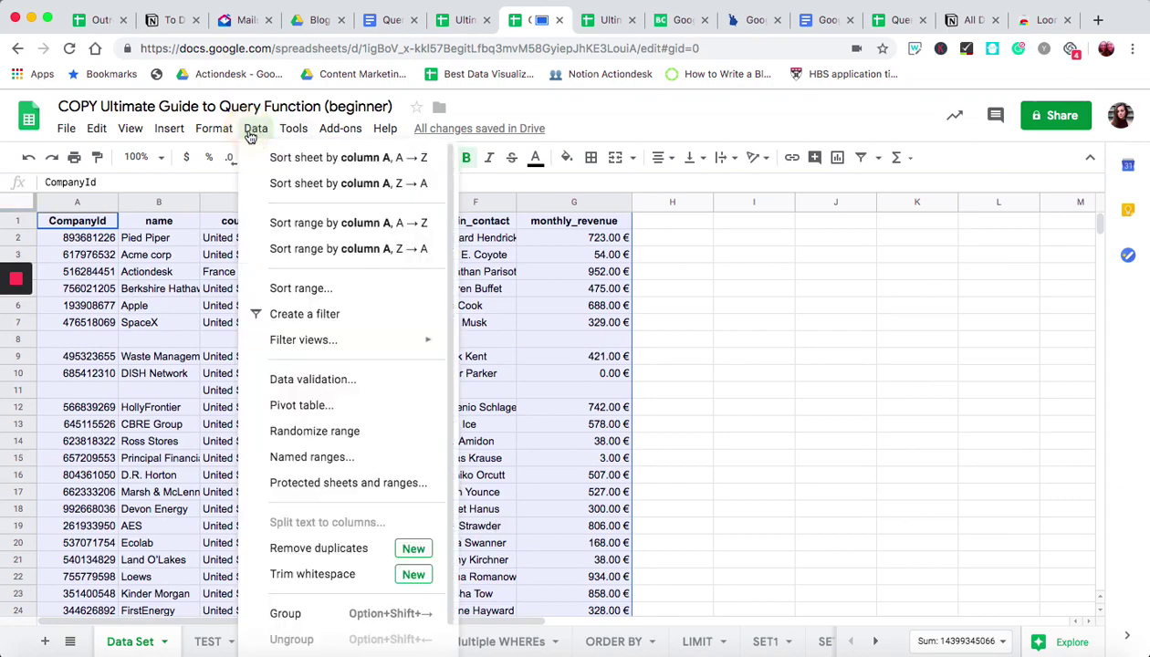
pyautogui.click(301, 456)
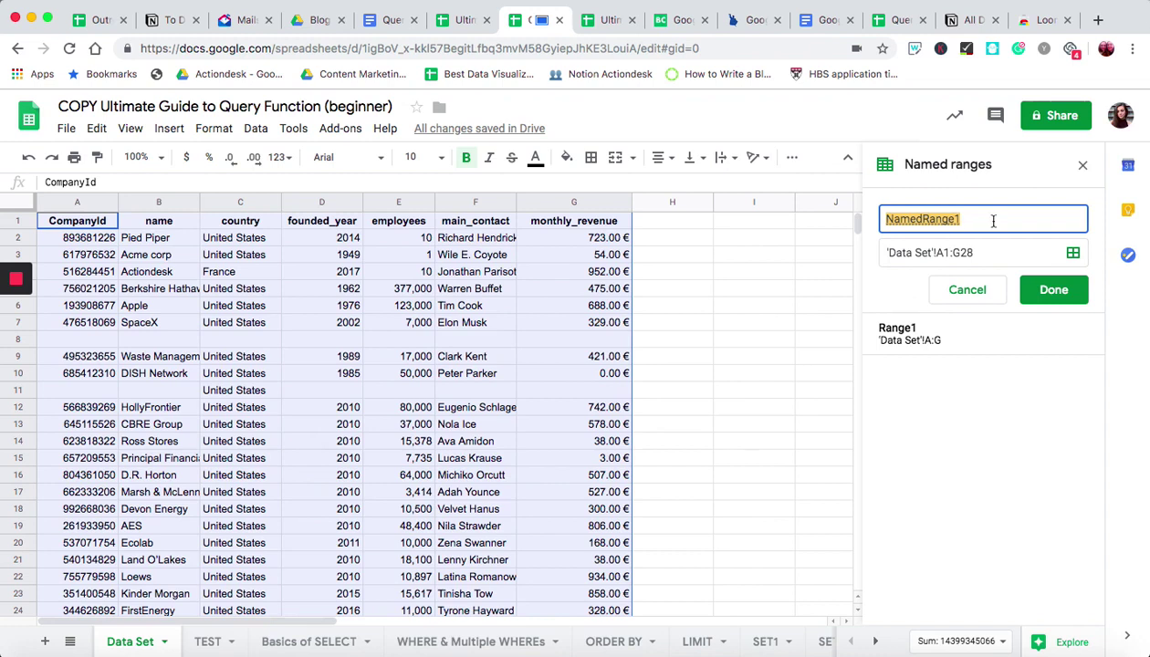
pyautogui.click(967, 290)
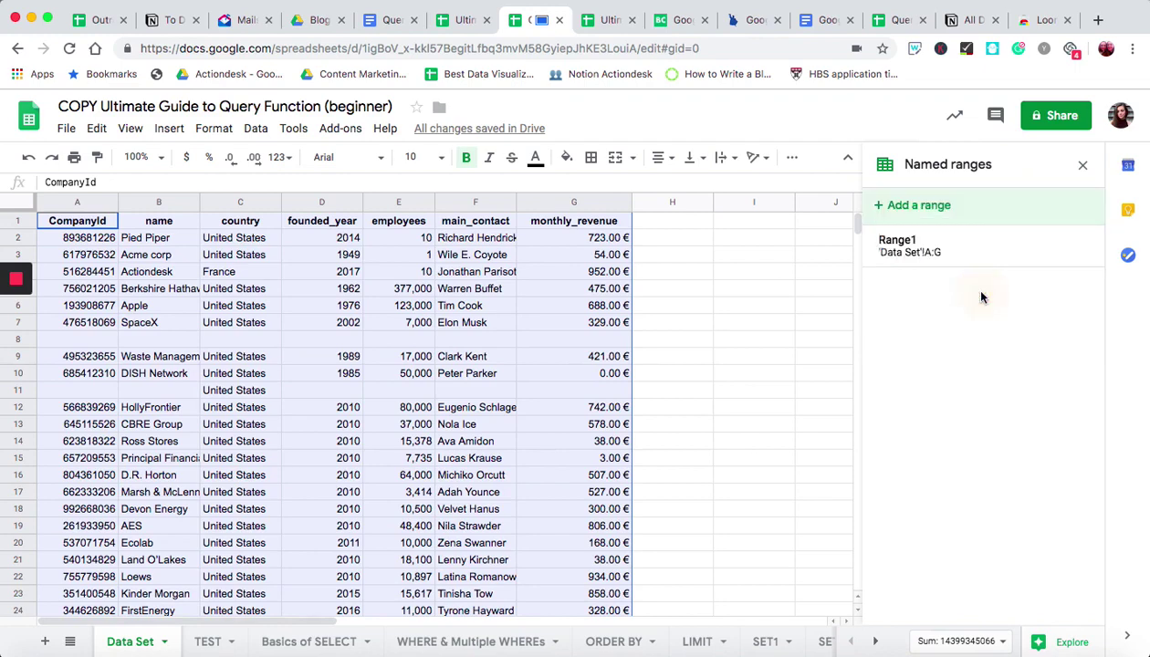
# Begin a QUERY formula in cell A1 of the TEST sheet with Range1 as its data argument
pyautogui.click(698, 421)
pyautogui.click(210, 640)
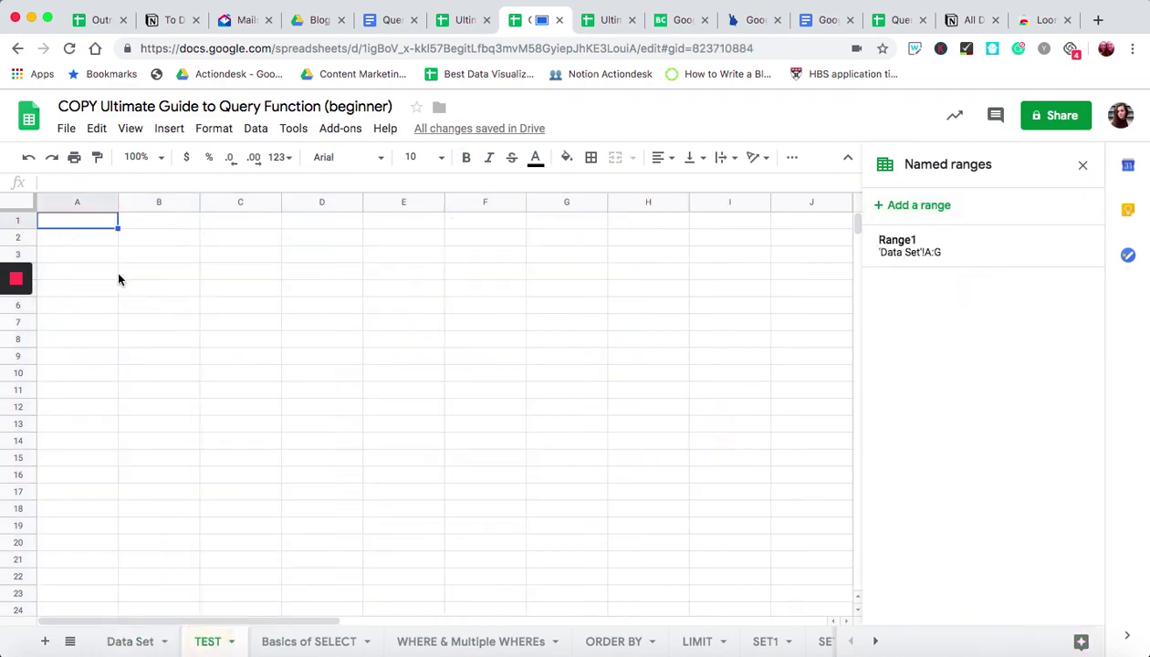
pyautogui.write('=')
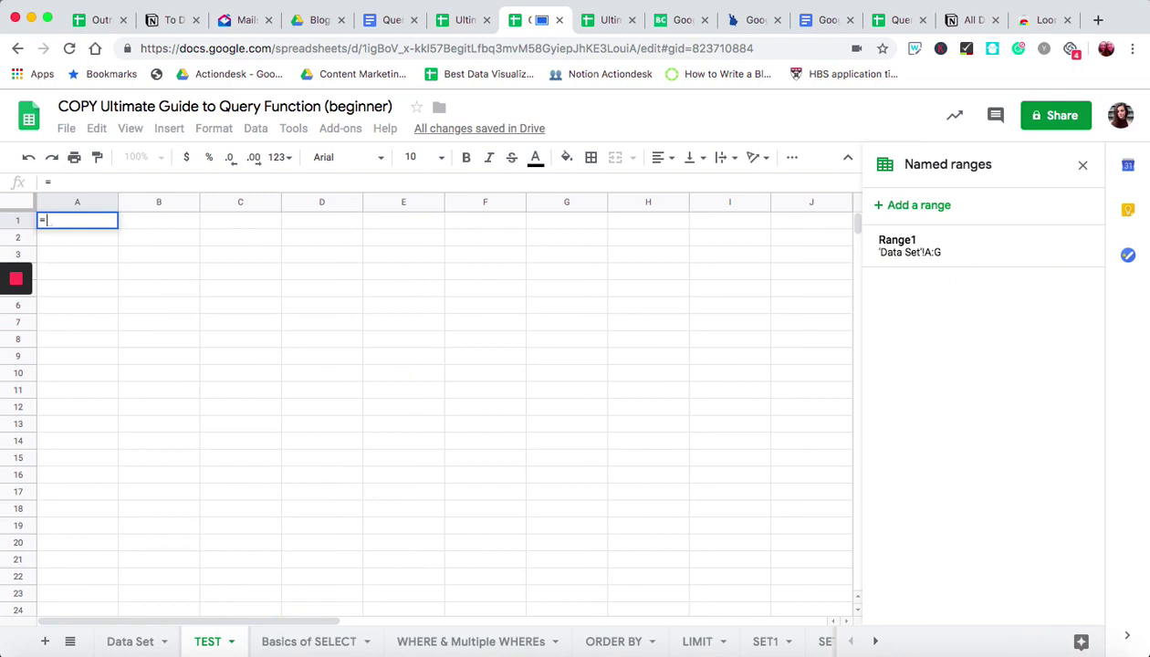
pyautogui.write('query')
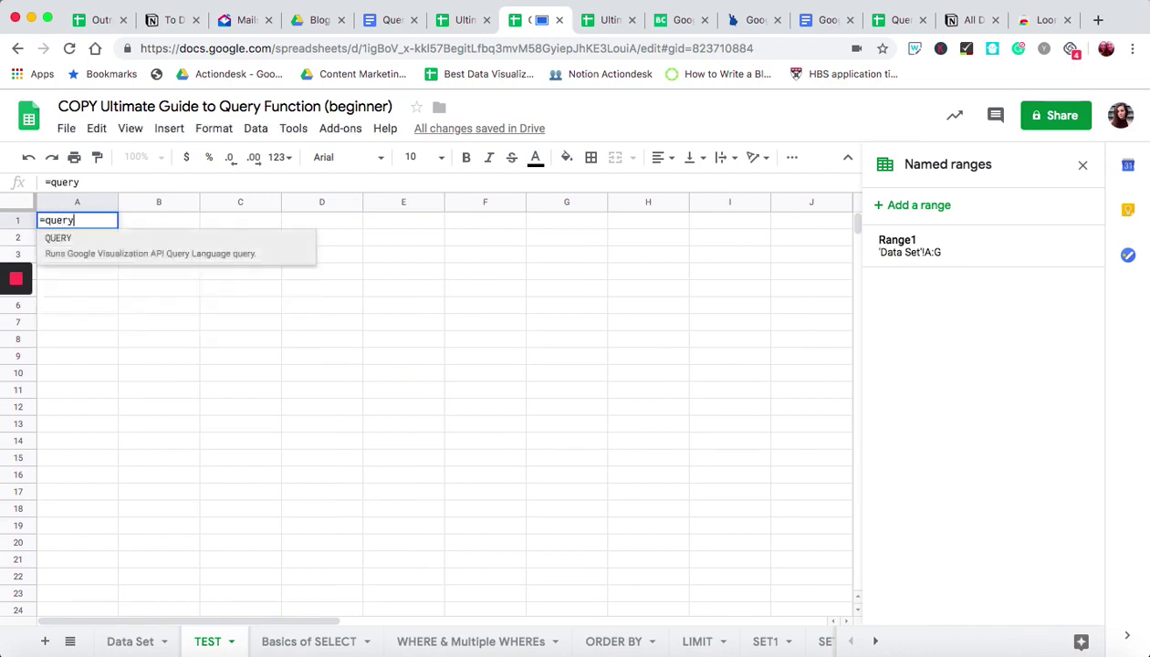
pyautogui.write('(')
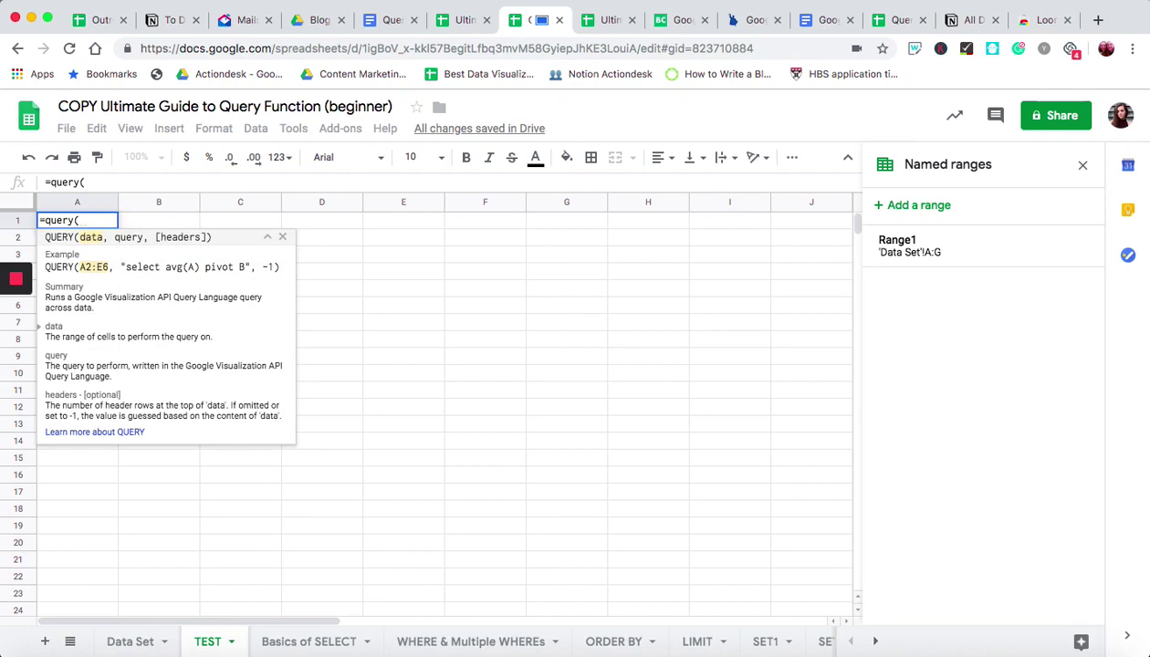
pyautogui.write('Range')
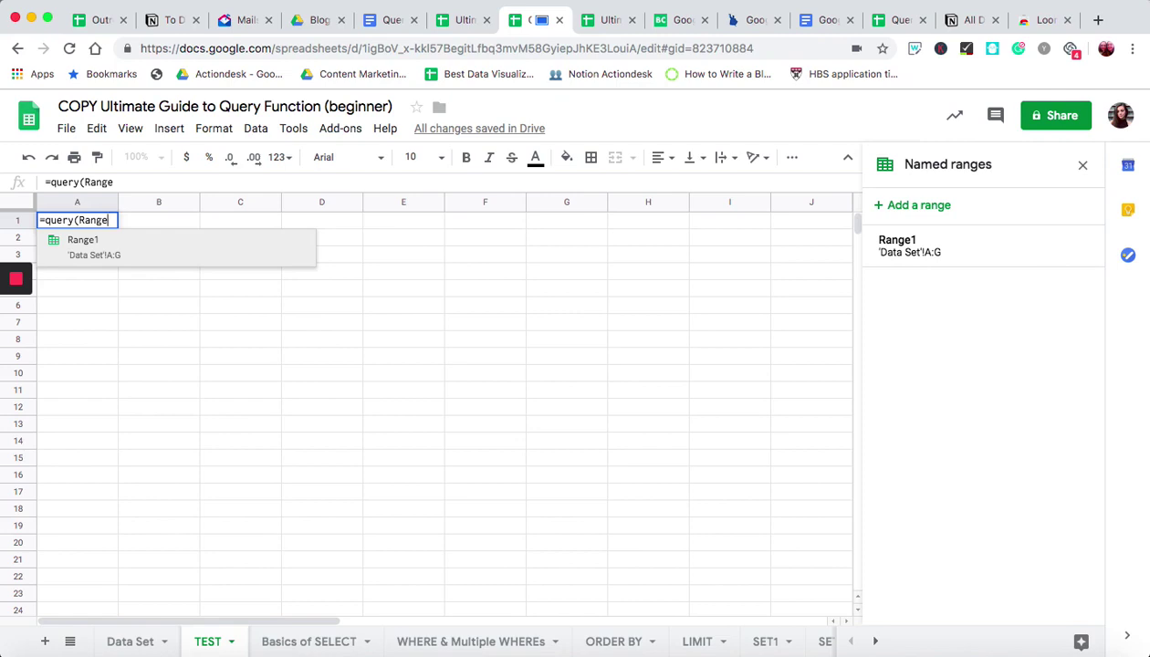
pyautogui.write('1')
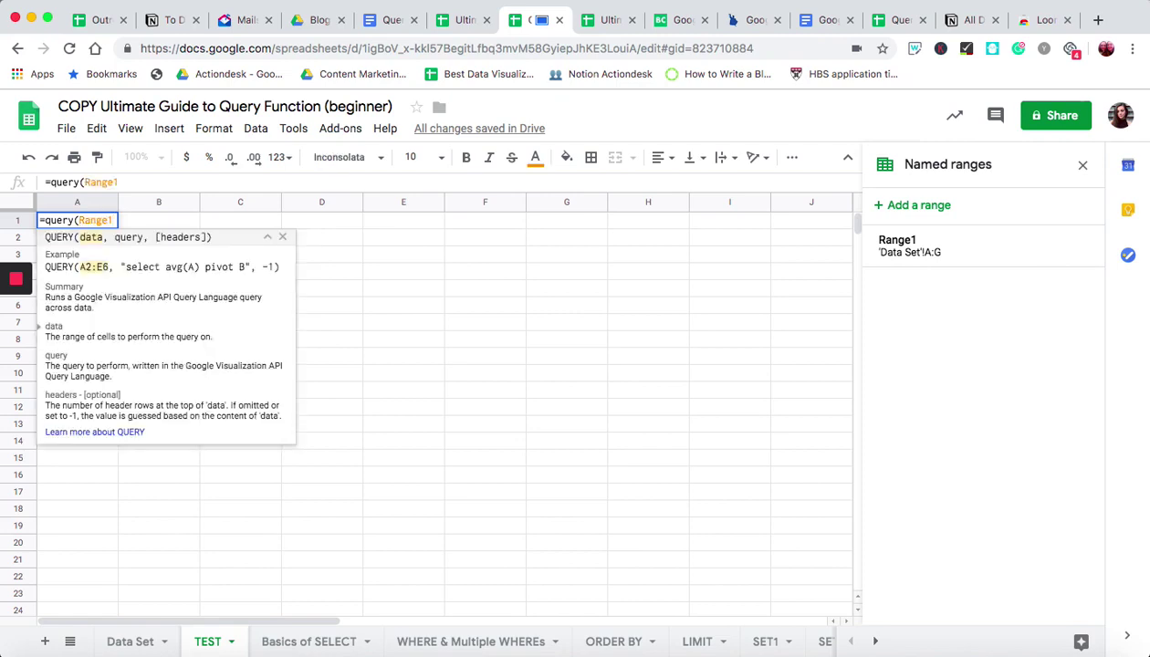
pyautogui.write(',')
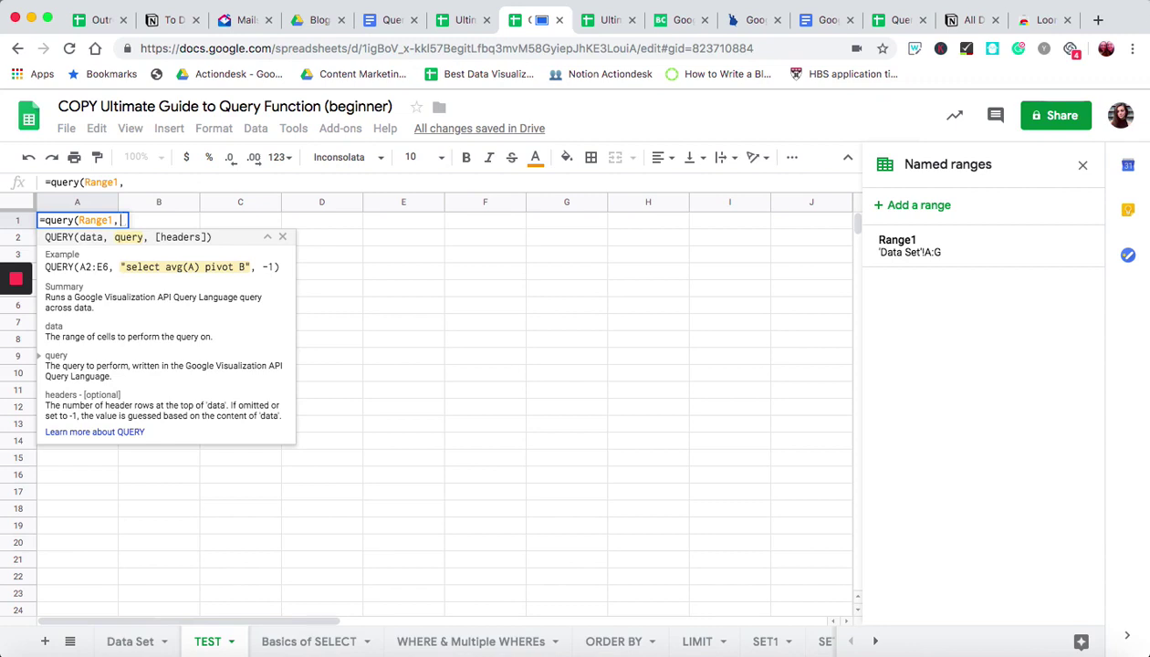
# Complete the A1 formula with the quoted query "SELECT *" to return every column of Range1, and commit it
pyautogui.write('SELECT')
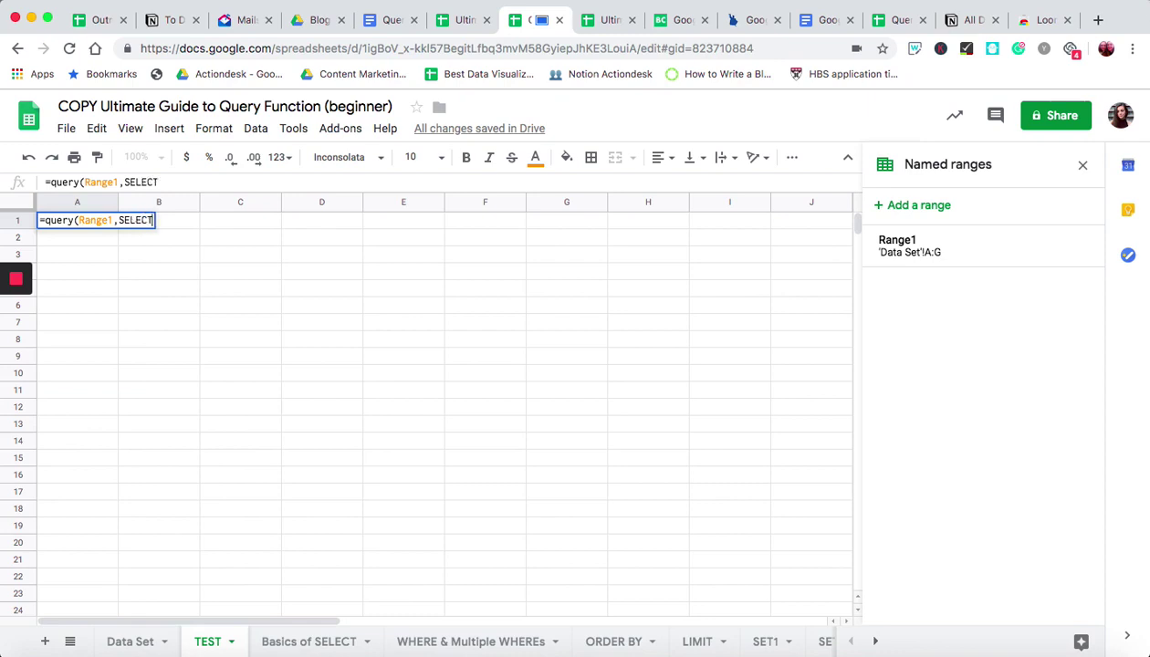
pyautogui.press('Left')
pyautogui.press('Left')
pyautogui.press('Left')
pyautogui.press('Left')
pyautogui.press('Left')
pyautogui.press('Left')
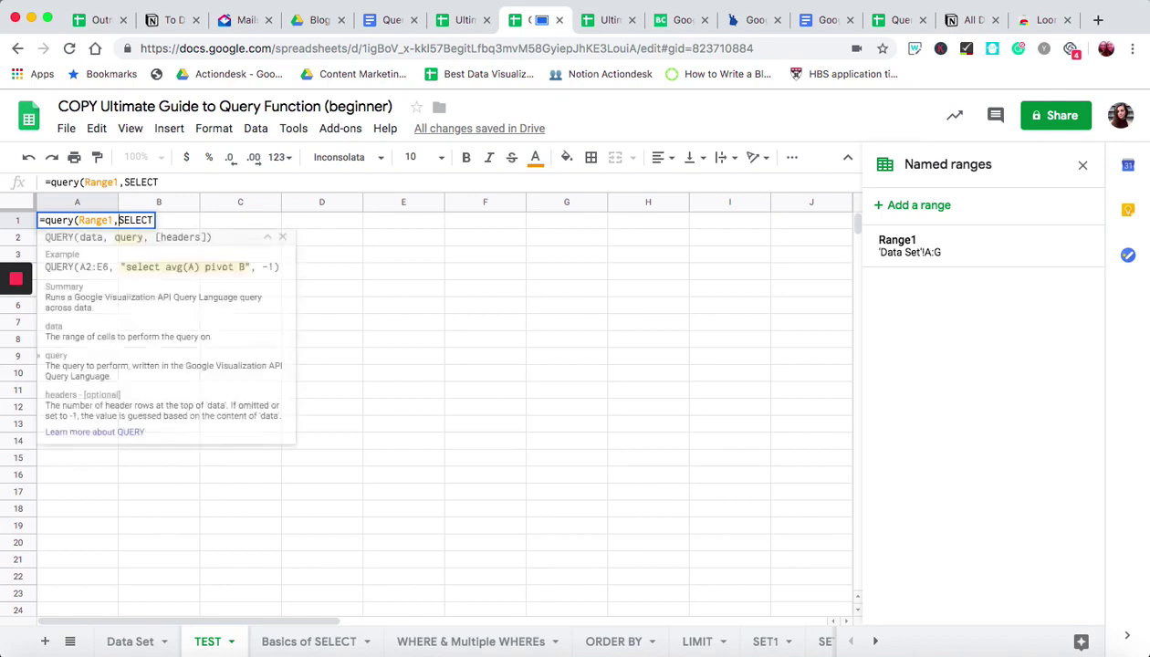
pyautogui.write('"{')
pyautogui.press('Right')
pyautogui.press('Right')
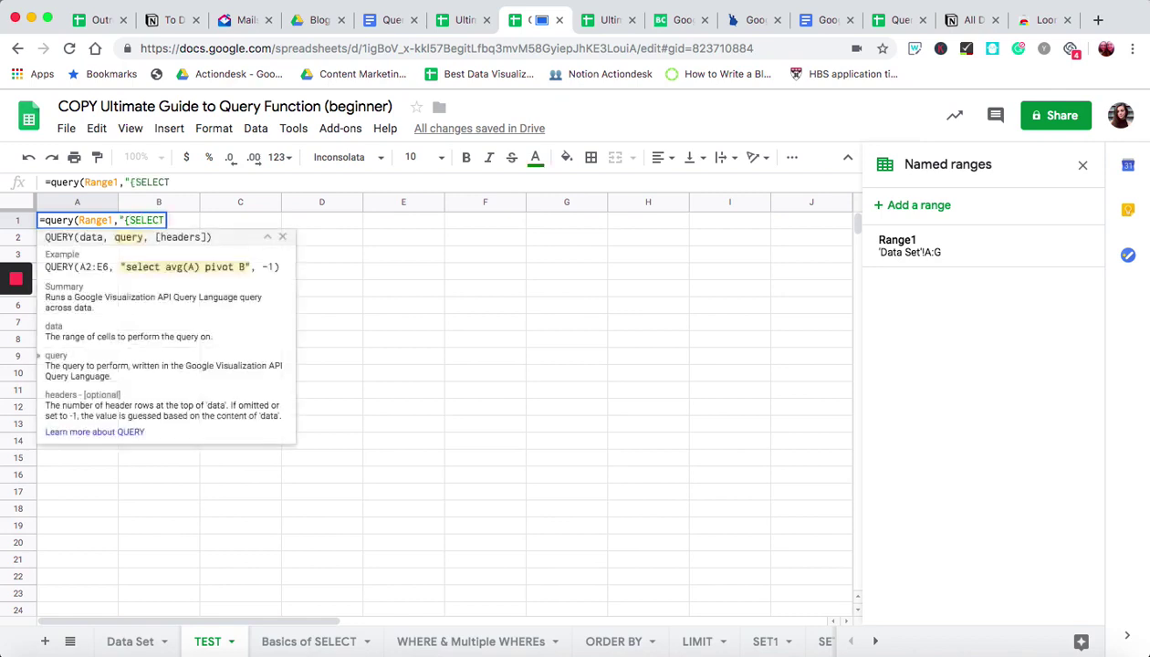
pyautogui.press('BackSpace')
pyautogui.press('Right')
pyautogui.press('Right')
pyautogui.press('Right')
pyautogui.press('Right')
pyautogui.press('Right')
pyautogui.press('Right')
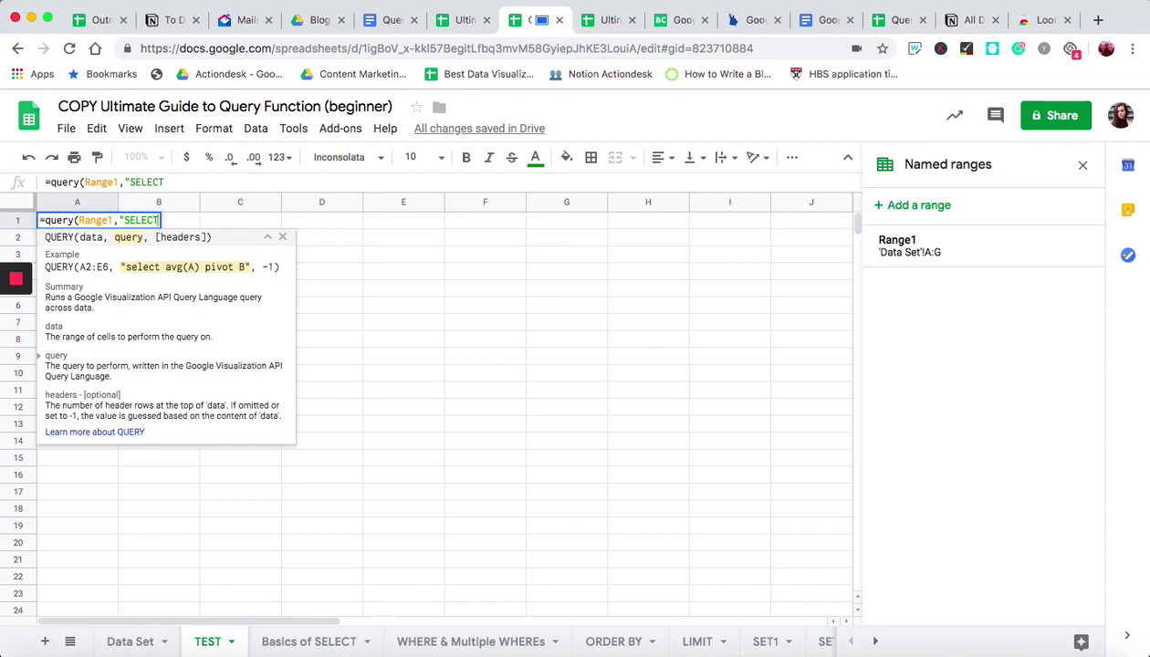
pyautogui.write('*")')
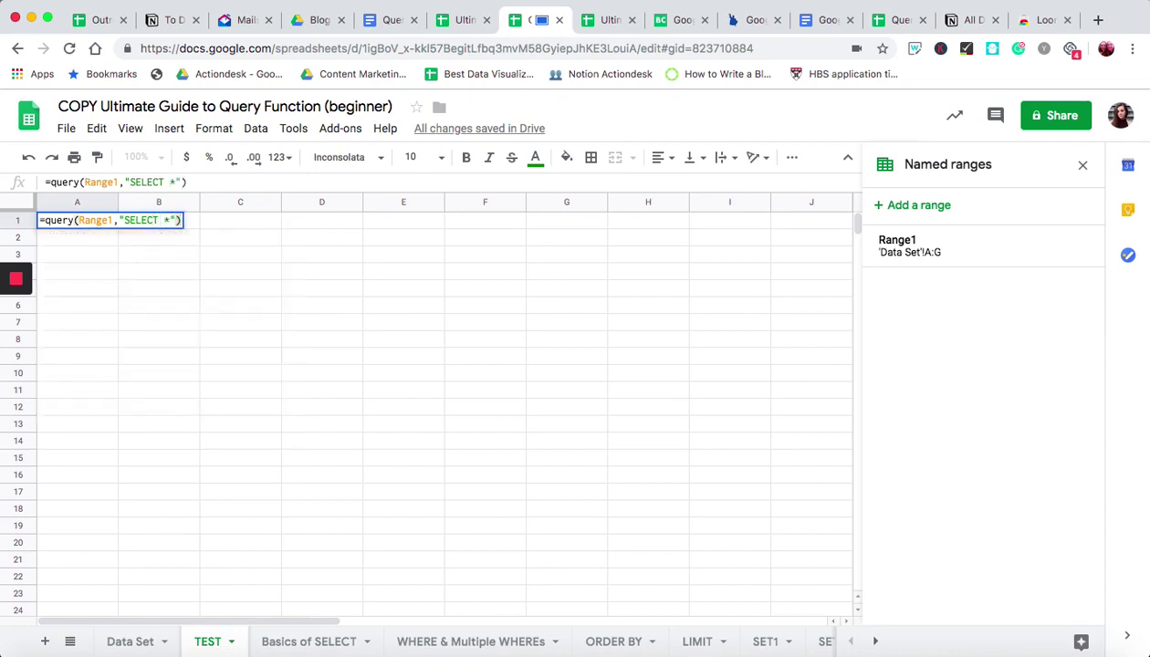
pyautogui.press('Return')
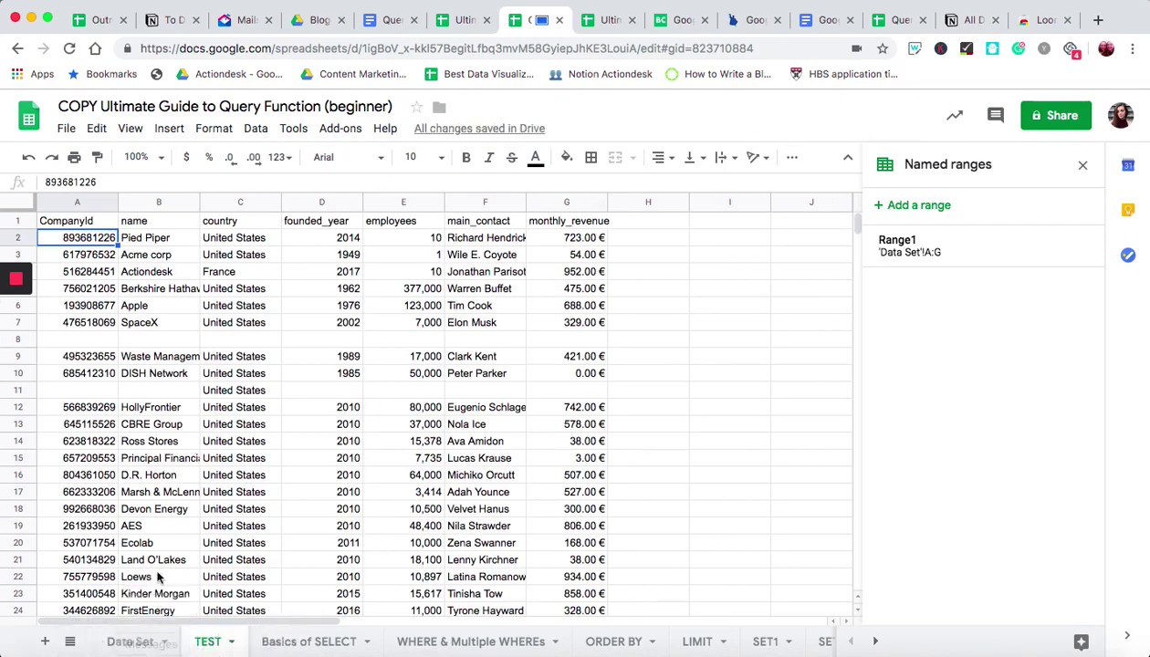
# Compare the query output on the TEST sheet with the Data Set source table and the Basics of SELECT example
pyautogui.click(132, 644)
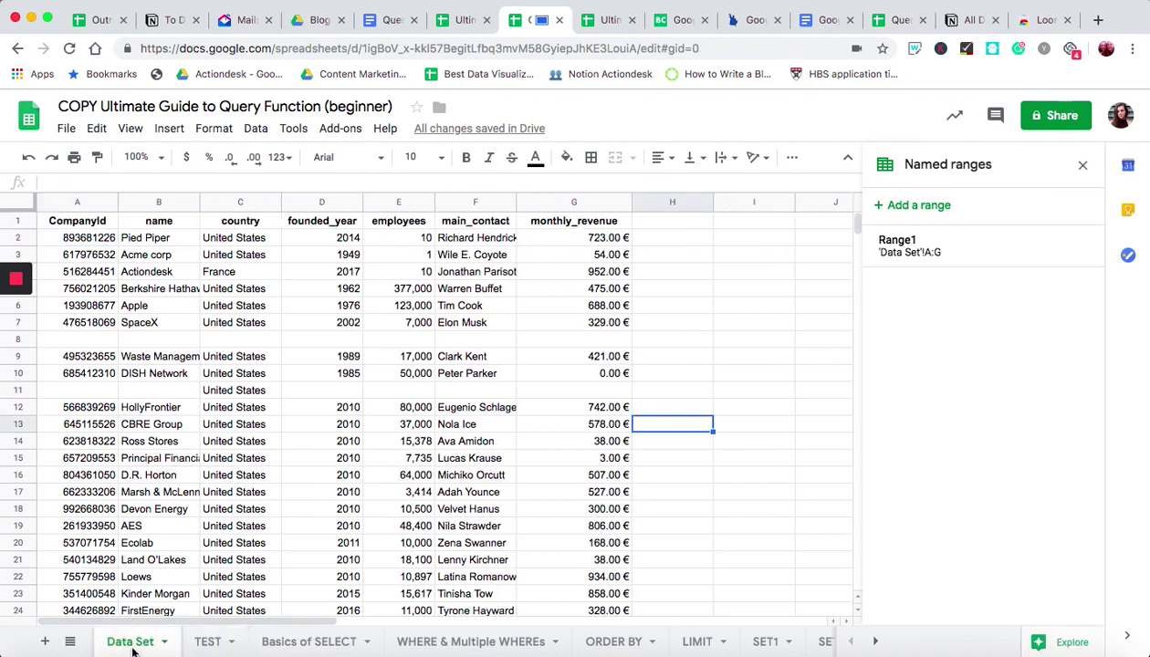
pyautogui.click(210, 643)
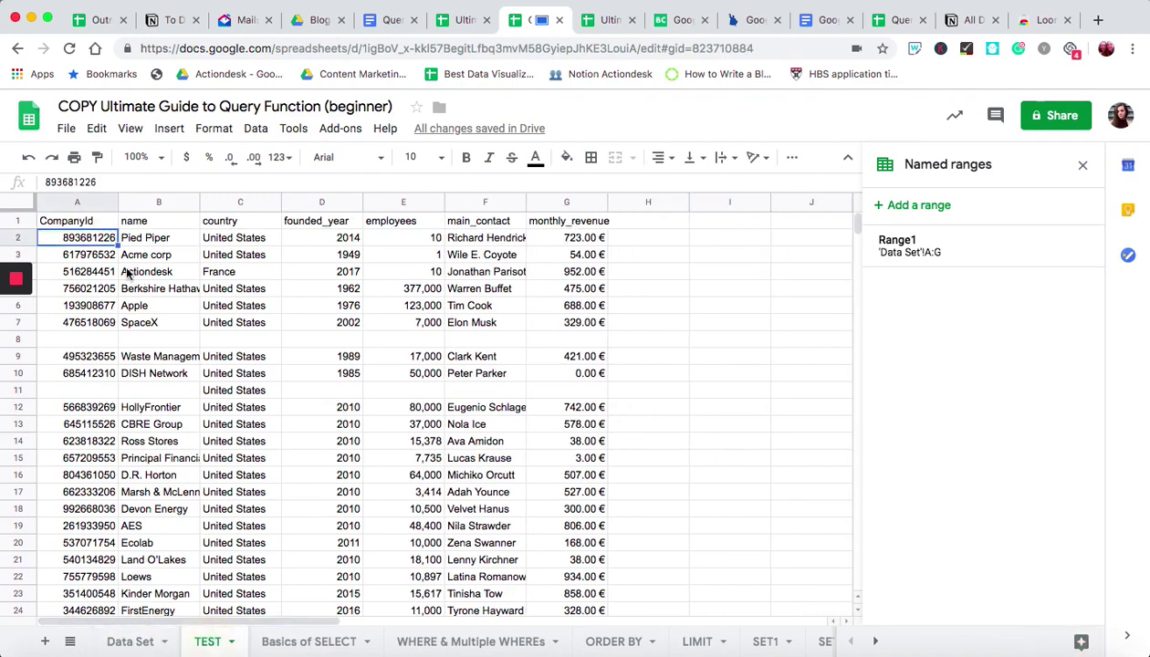
pyautogui.click(97, 221)
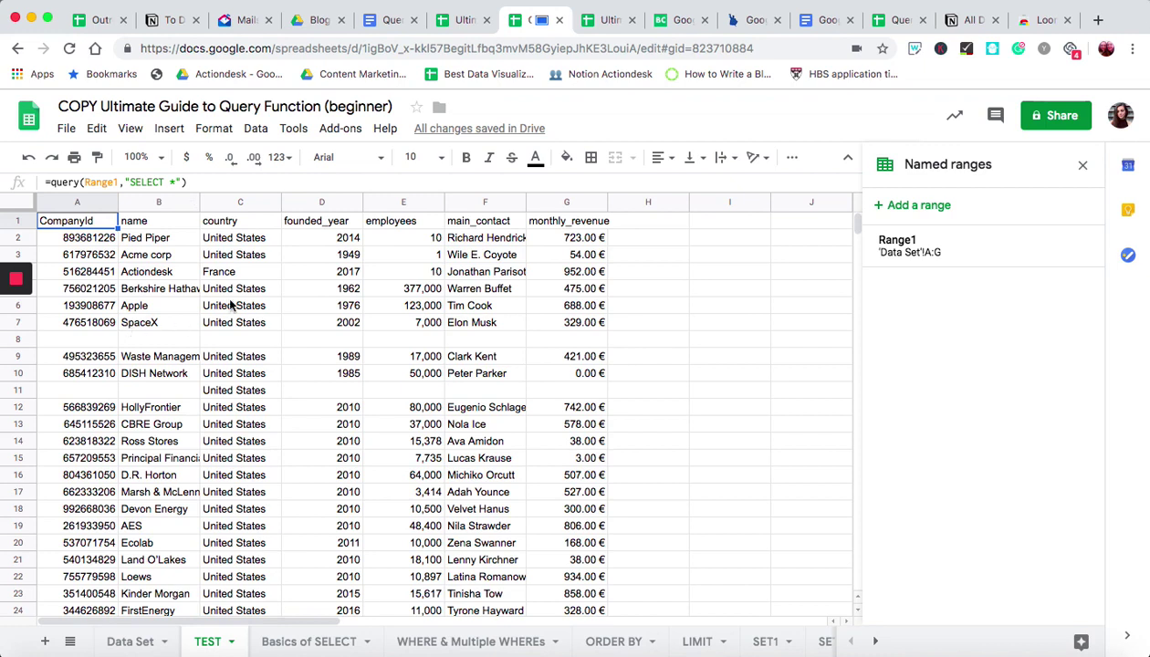
pyautogui.click(313, 268)
pyautogui.click(560, 254)
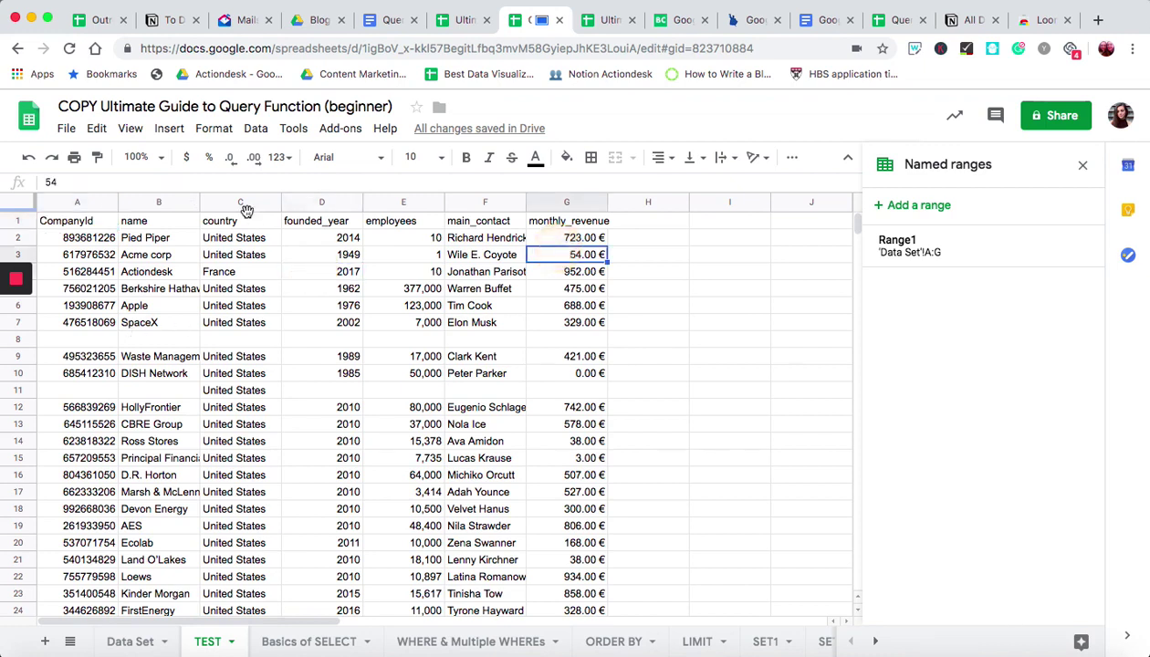
pyautogui.click(269, 641)
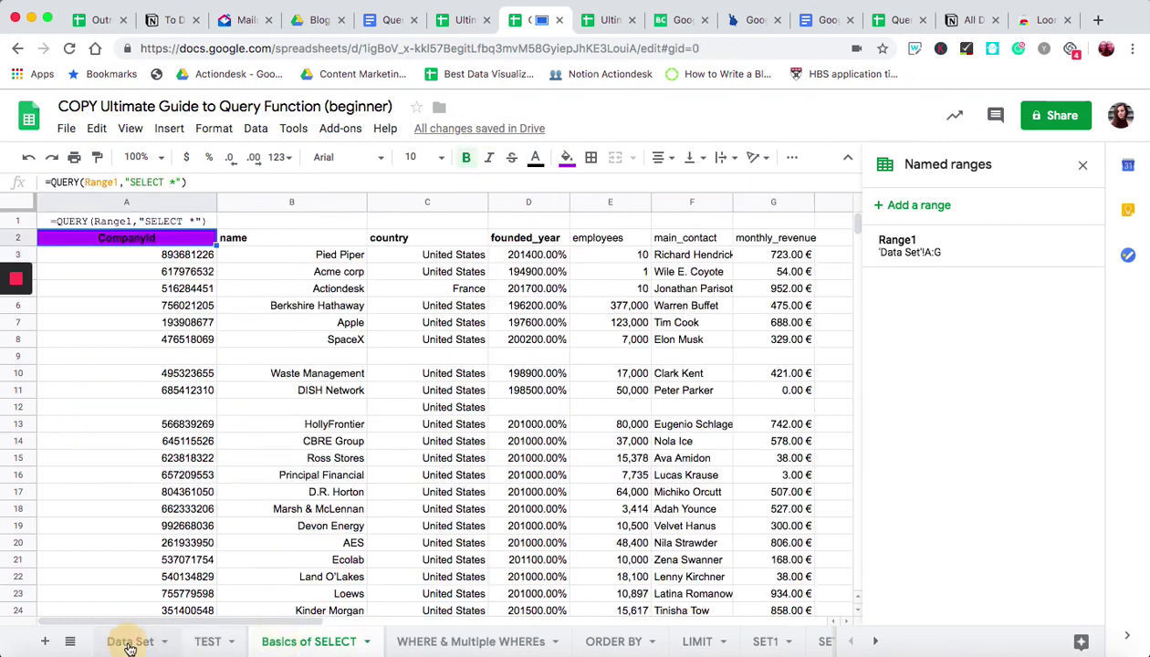
pyautogui.click(130, 641)
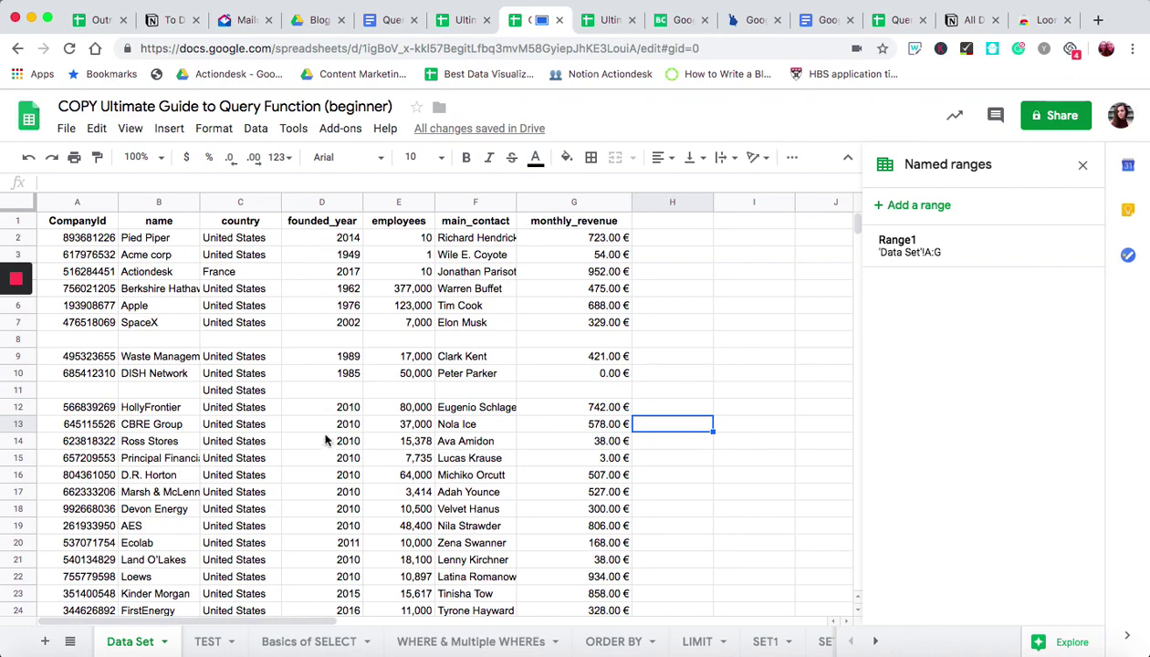
pyautogui.click(308, 641)
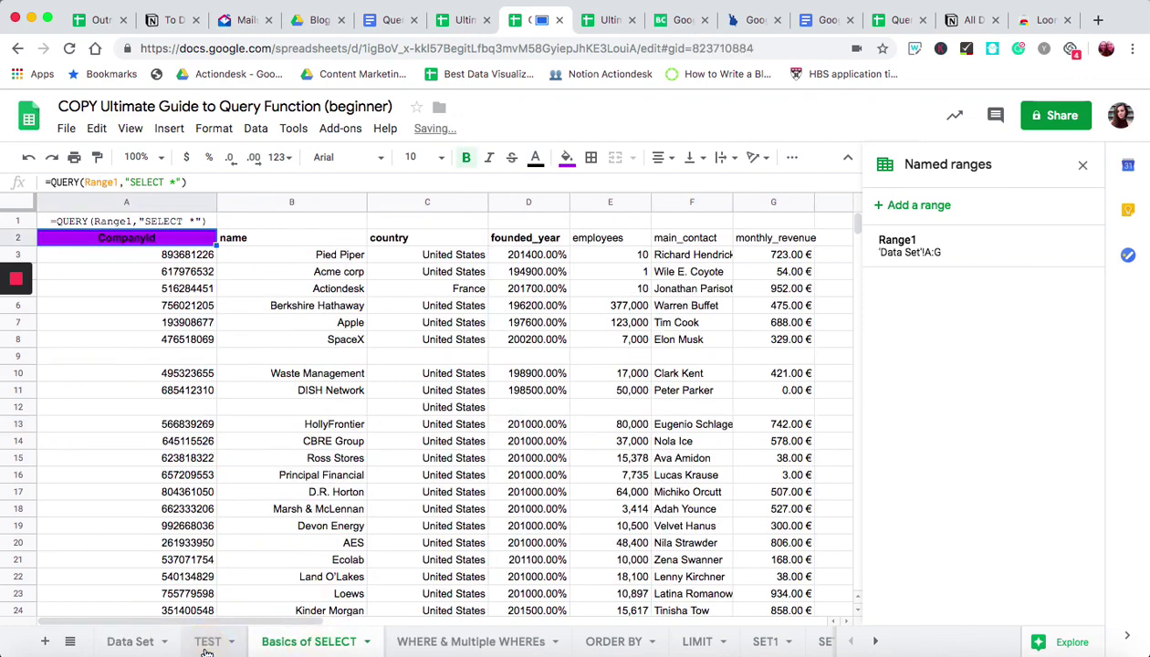
# Change the A1 query on the TEST sheet to "SELECT B, D ,G" and commit it
pyautogui.click(208, 641)
pyautogui.click(76, 221)
pyautogui.click(169, 183)
pyautogui.press('BackSpace')
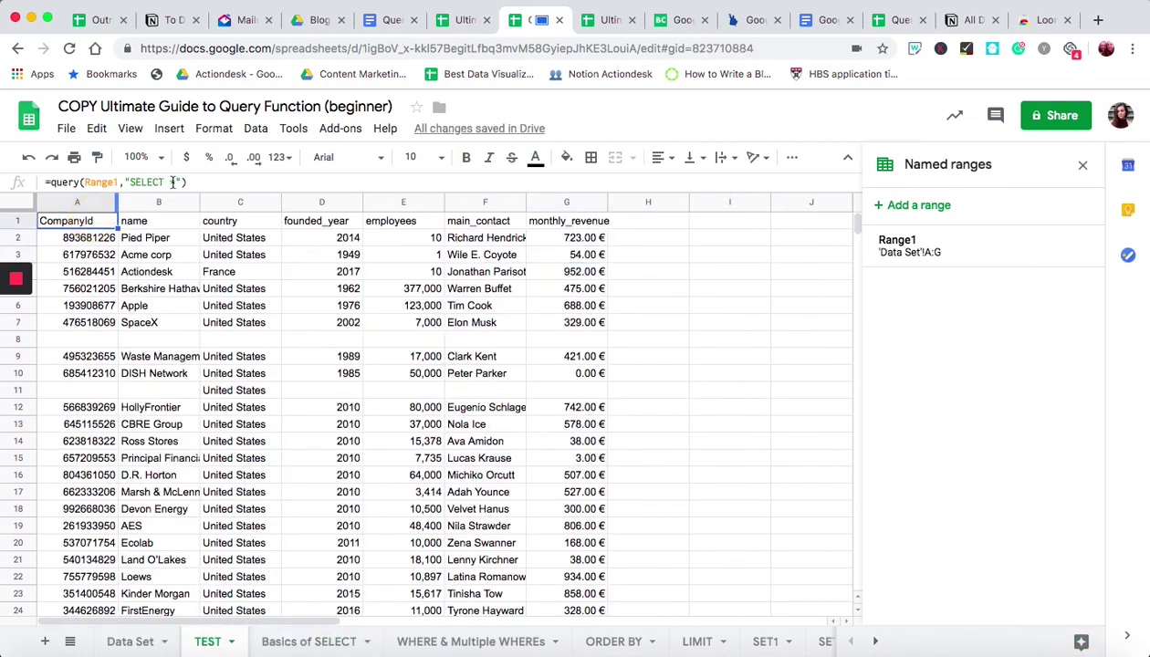
pyautogui.write('B')
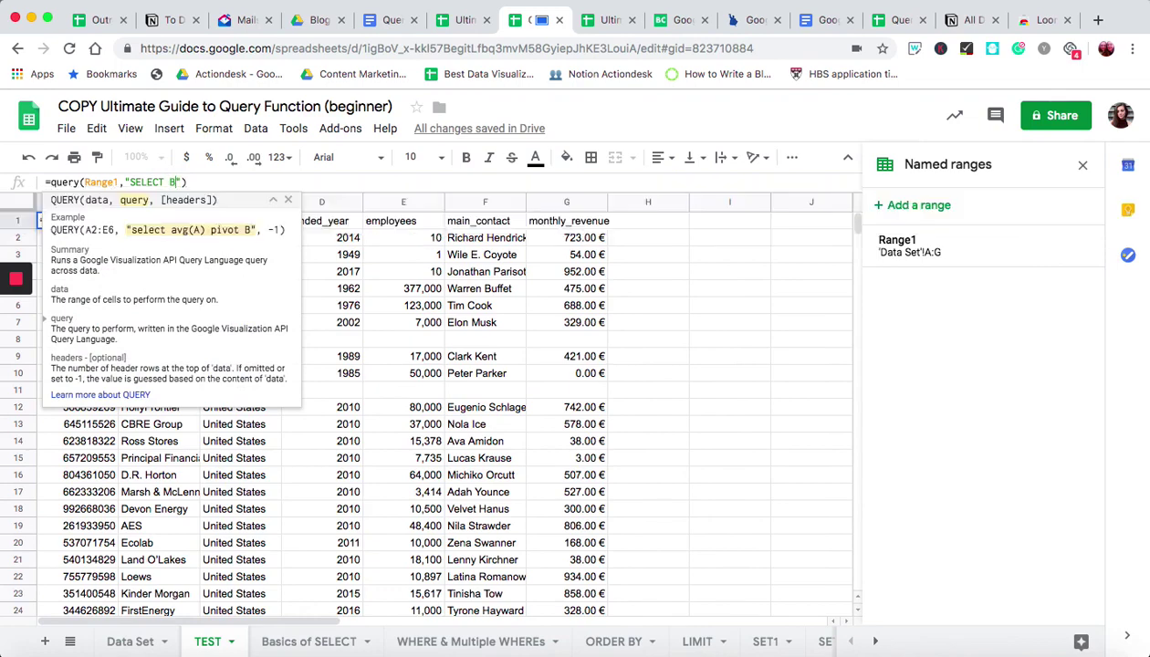
pyautogui.write(',')
pyautogui.write(',G"')
pyautogui.press('Return')
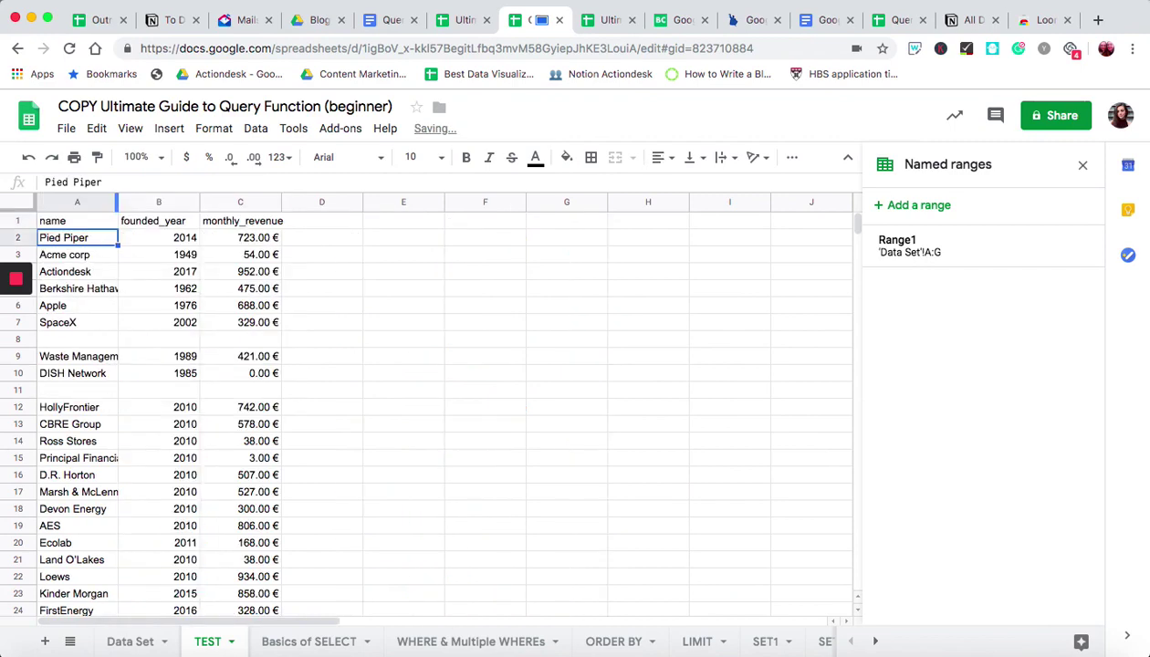
# Compare the three-column output with the Data Set source table, examining the country column and the Actiondesk row for a filter condition
pyautogui.click(154, 253)
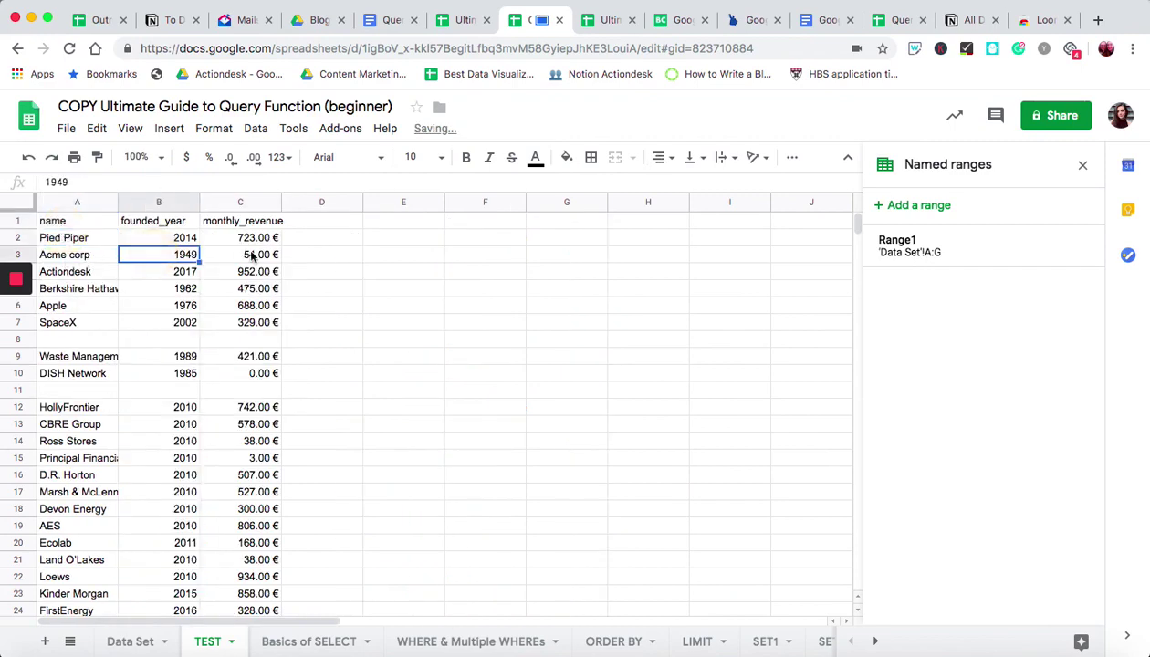
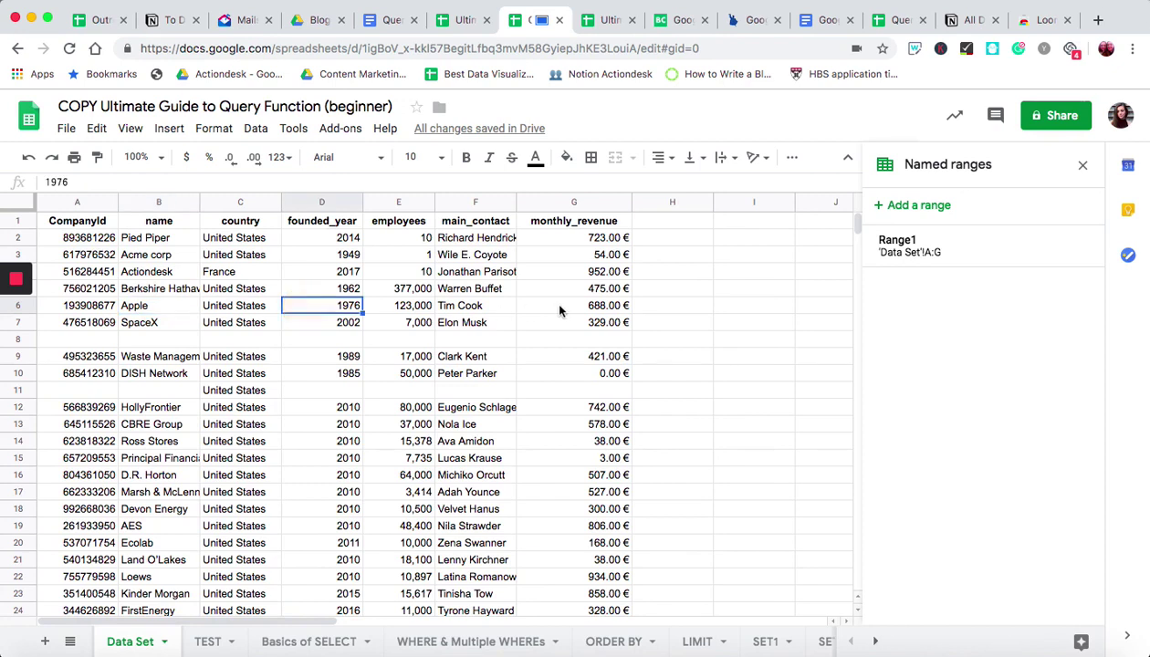
pyautogui.click(589, 318)
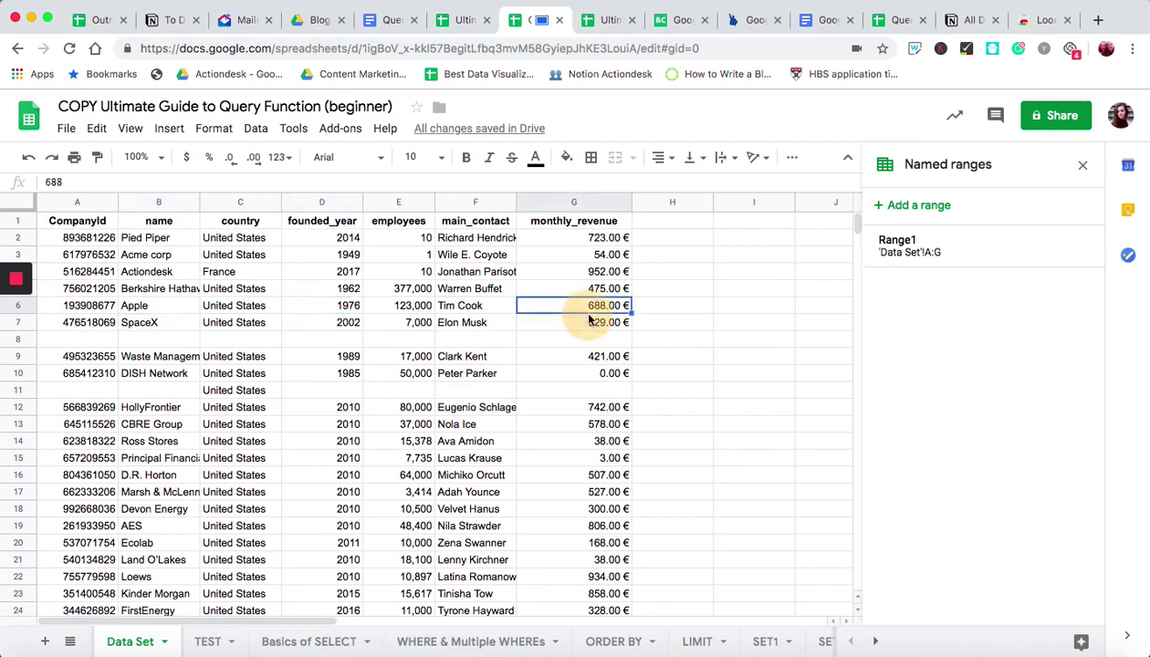
pyautogui.click(258, 228)
pyautogui.click(246, 306)
pyautogui.click(224, 272)
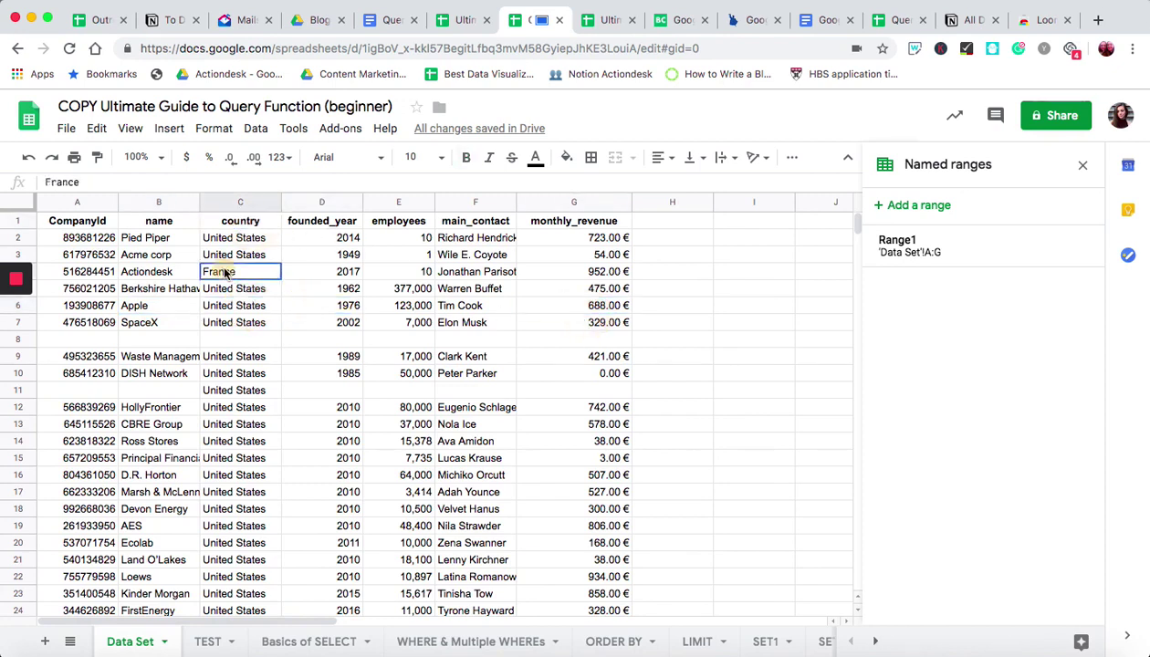
pyautogui.click(109, 278)
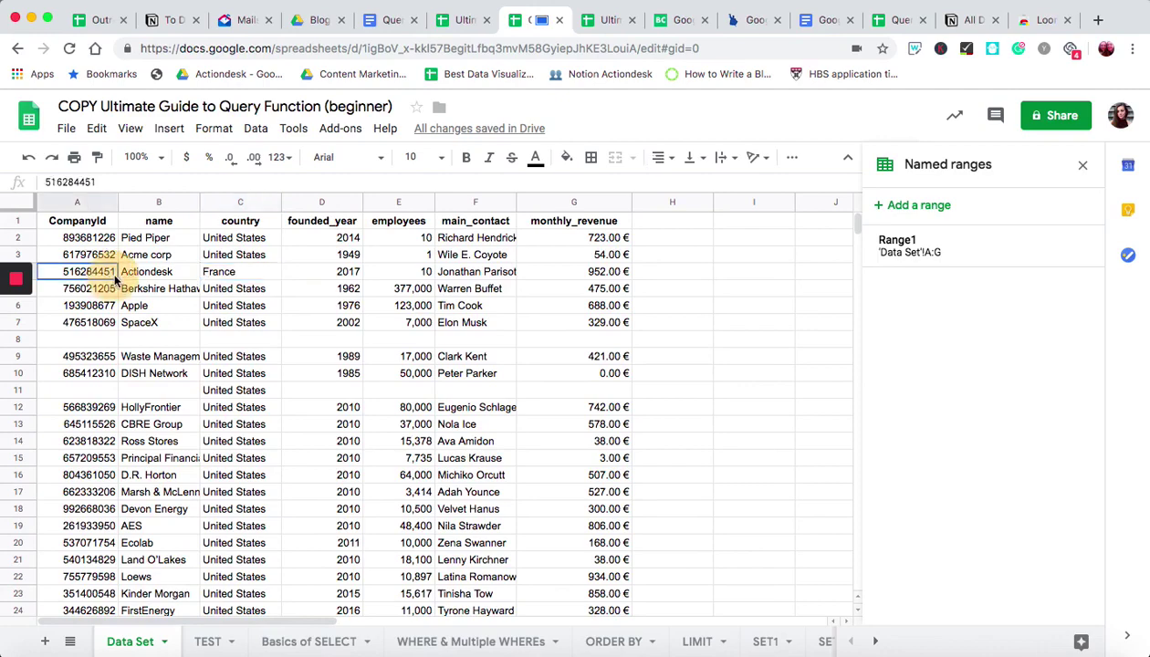
pyautogui.click(203, 273)
pyautogui.scroll(-5, 228, 426)
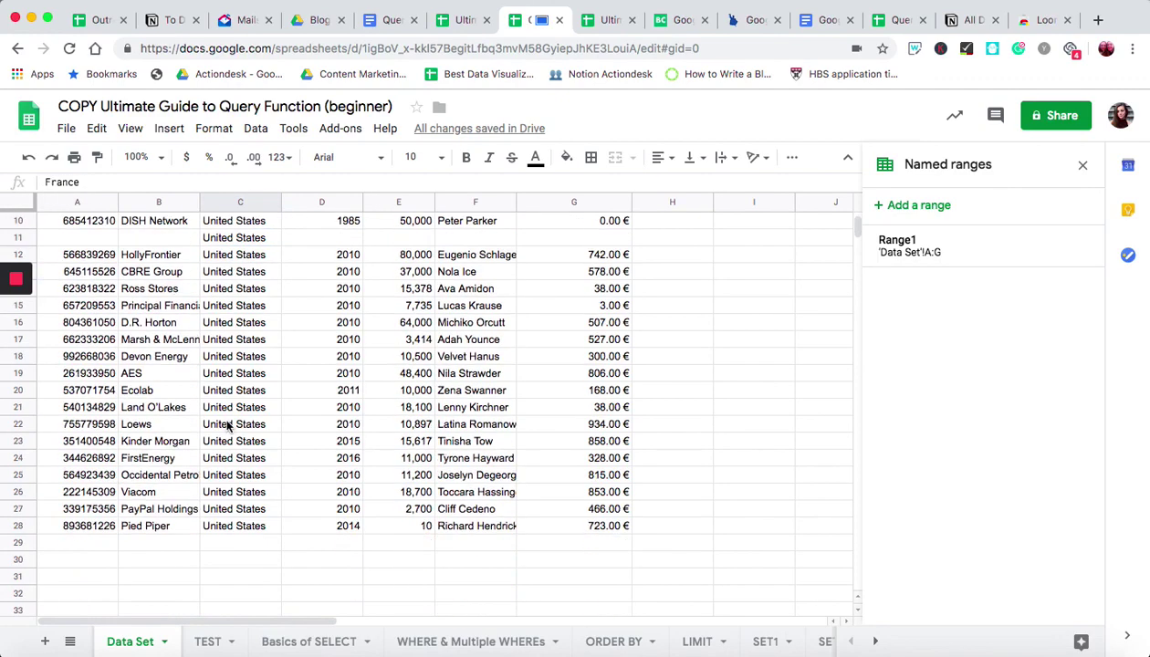
pyautogui.hscroll(2, 228, 426)
pyautogui.scroll(3, 227, 426)
pyautogui.hscroll(-1, 227, 426)
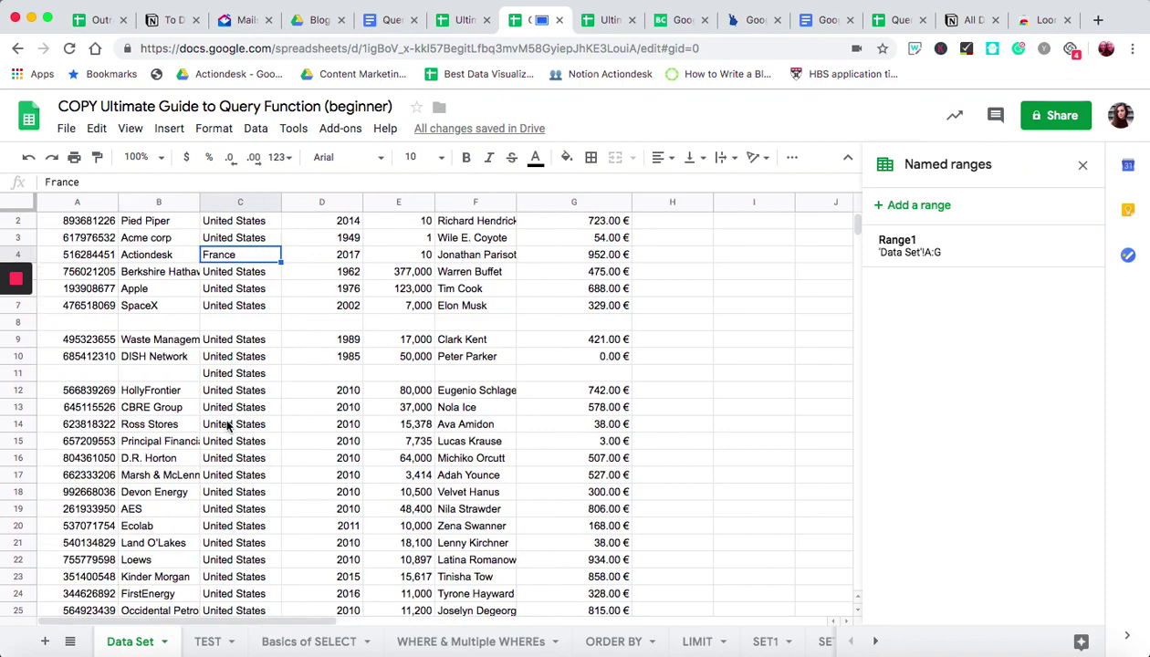
pyautogui.scroll(1, 220, 316)
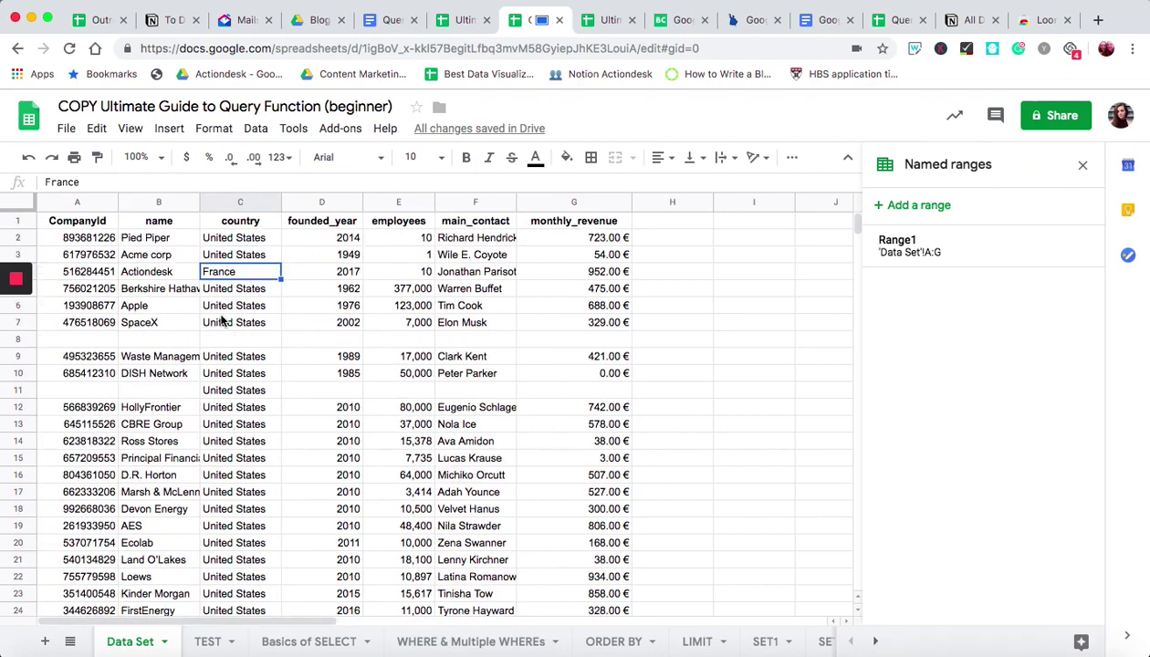
# Append the condition WHERE C = 'United States' to the A1 query on the TEST sheet and commit it
pyautogui.click(207, 641)
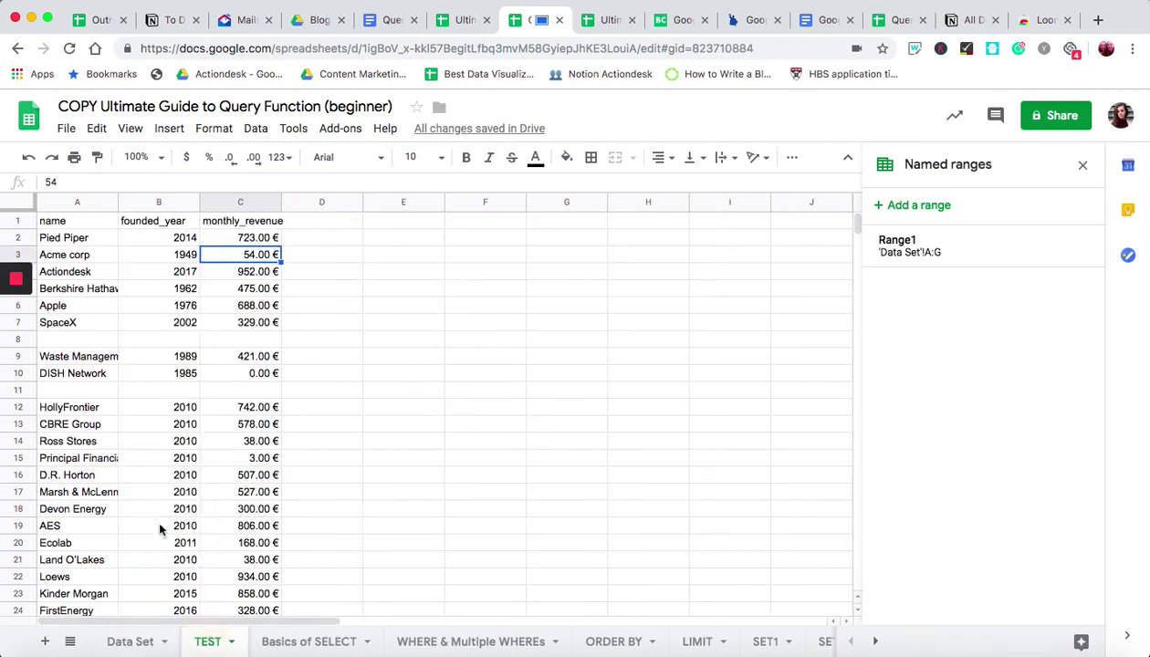
pyautogui.click(72, 223)
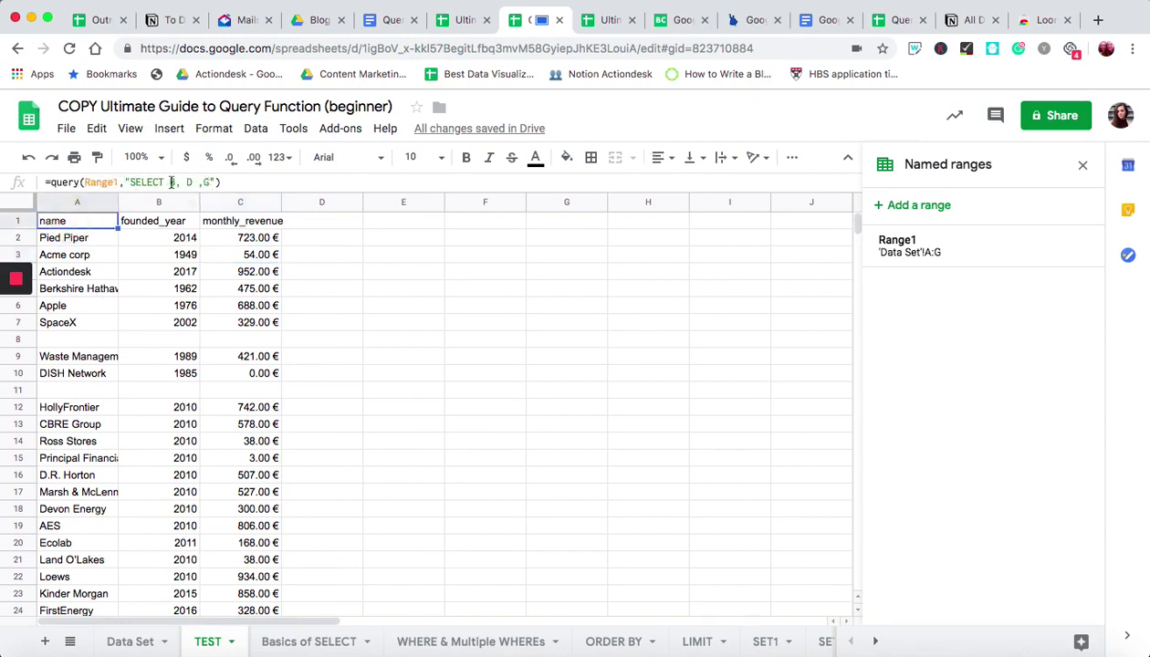
pyautogui.click(205, 181)
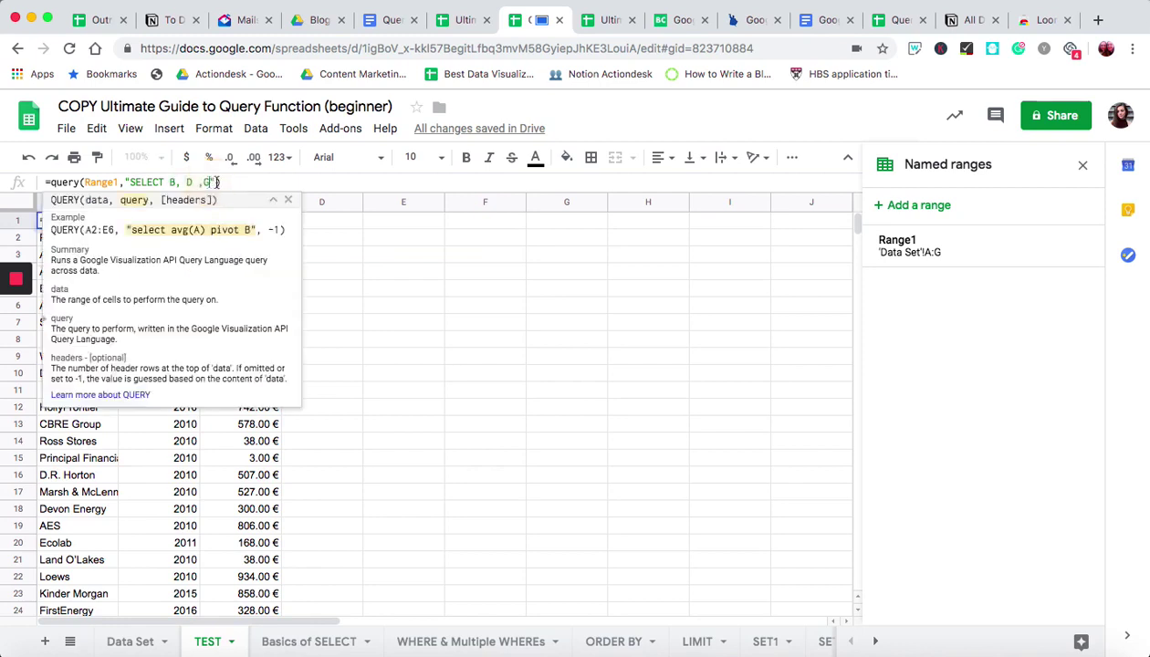
pyautogui.write('where')
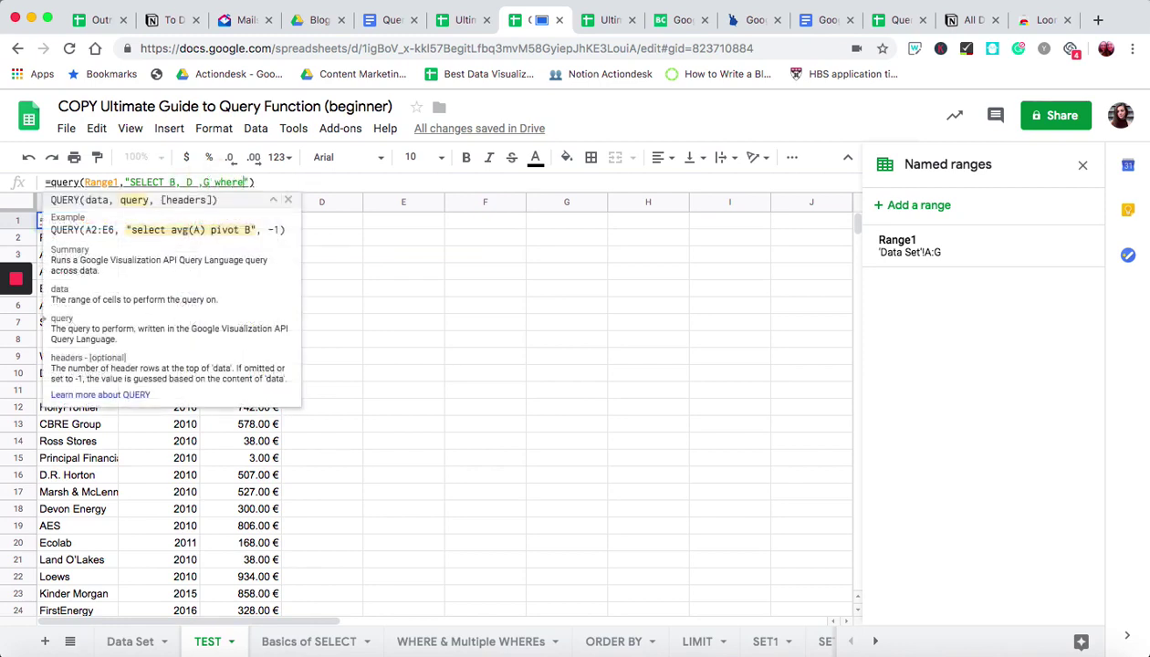
pyautogui.press('BackSpace')
pyautogui.press('BackSpace')
pyautogui.press('BackSpace')
pyautogui.press('BackSpace')
pyautogui.press('BackSpace')
pyautogui.press('BackSpace')
pyautogui.write("WHERE C = 'United S")
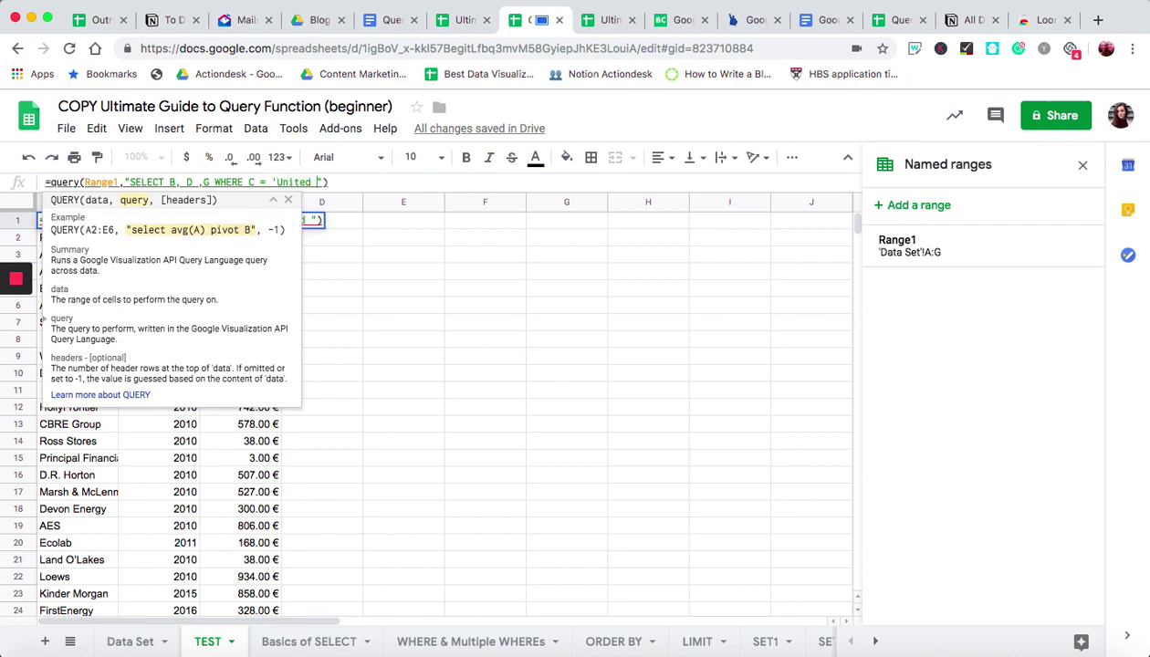
pyautogui.write("tates'")
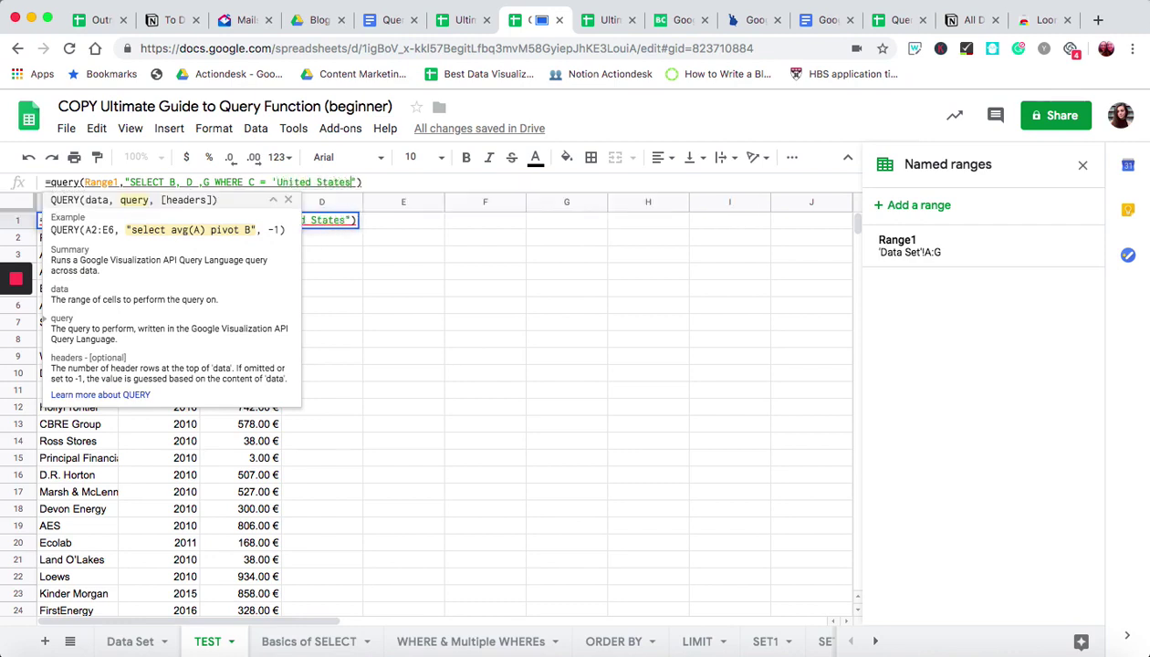
pyautogui.write("'")
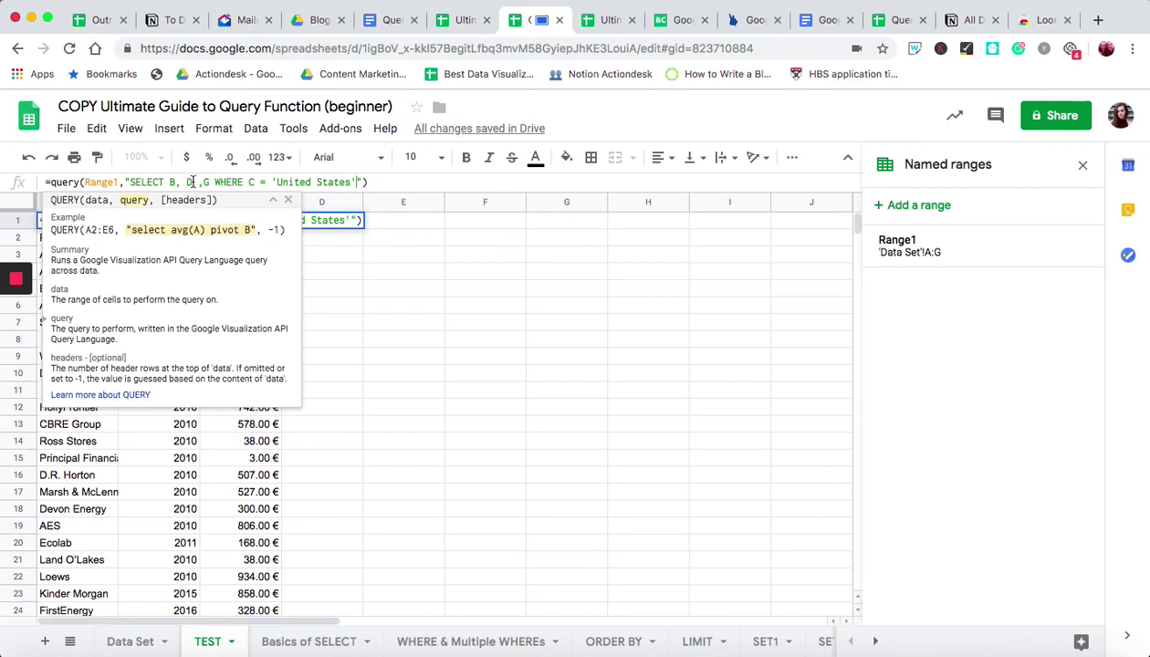
pyautogui.press('Return')
# Check the filtered company list against the Data Set sheet, then review the A1 WHERE condition and output row 9
pyautogui.click(90, 290)
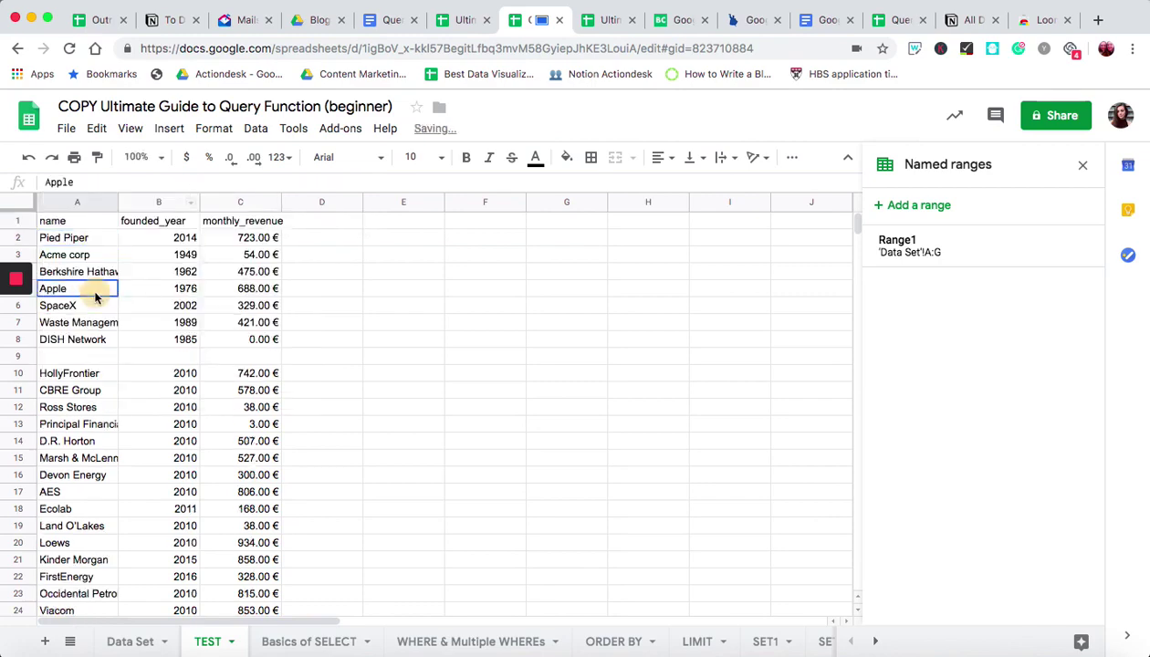
pyautogui.click(64, 256)
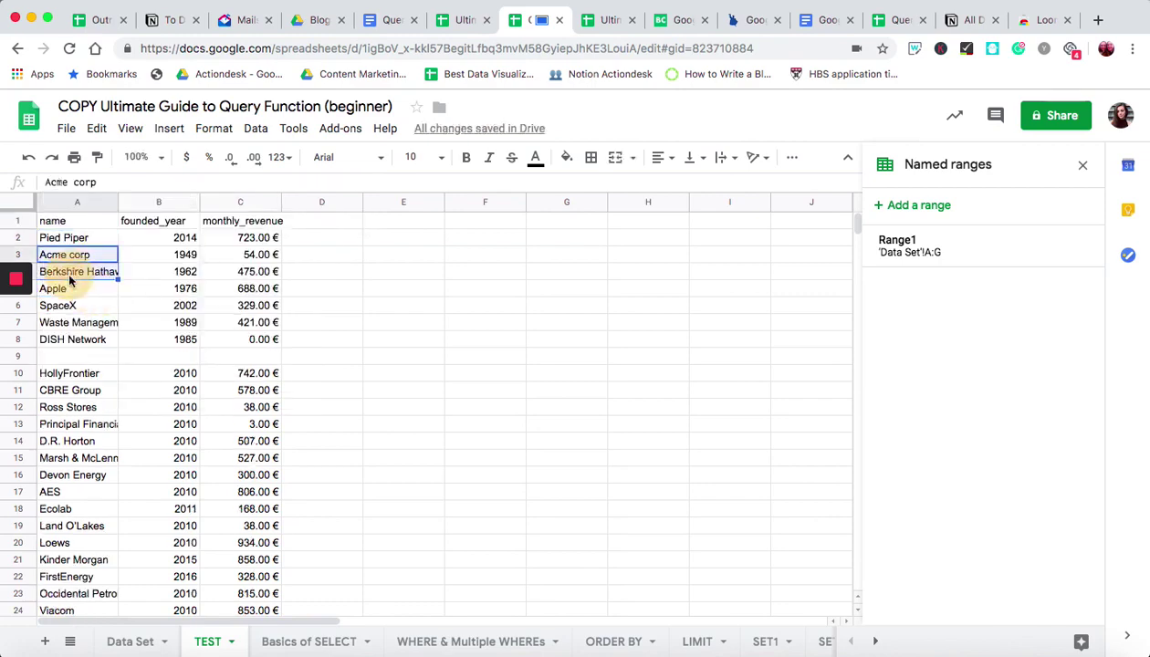
pyautogui.click(119, 641)
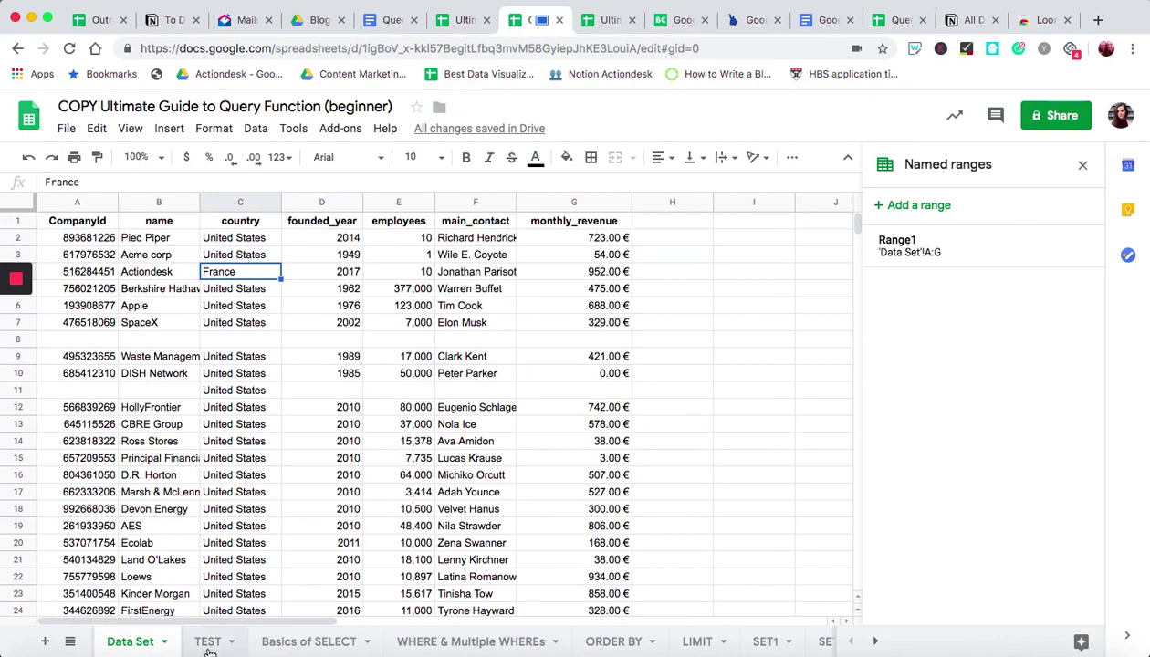
pyautogui.hotkey('alt', 'Down')
pyautogui.click(91, 337)
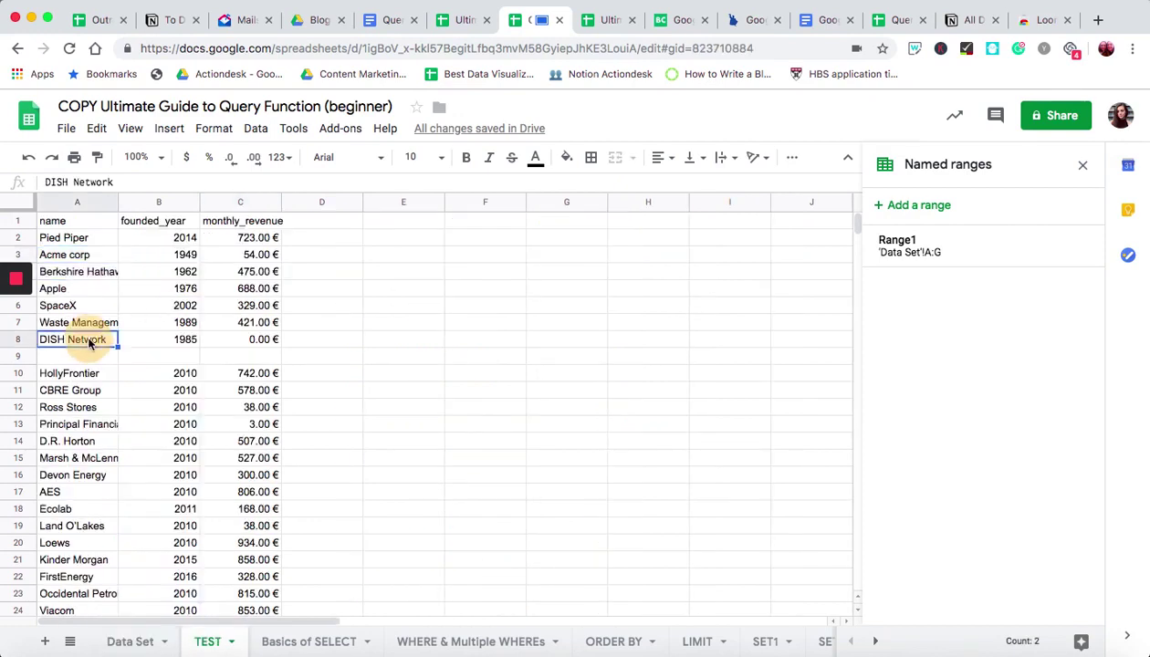
pyautogui.click(63, 227)
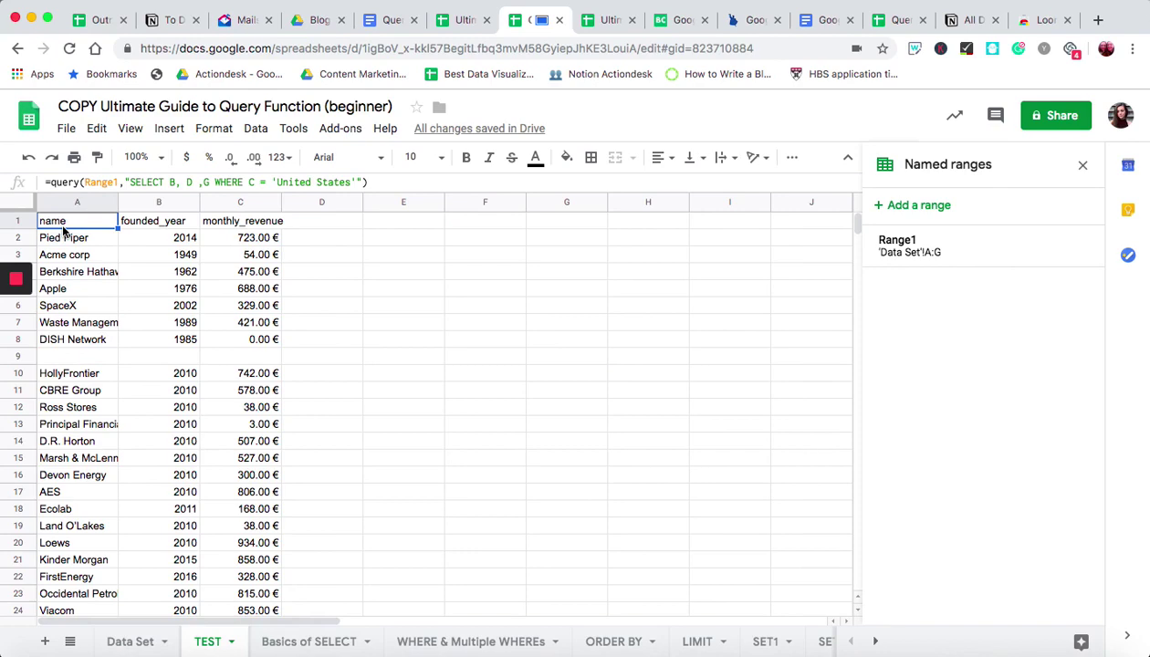
pyautogui.click(244, 182)
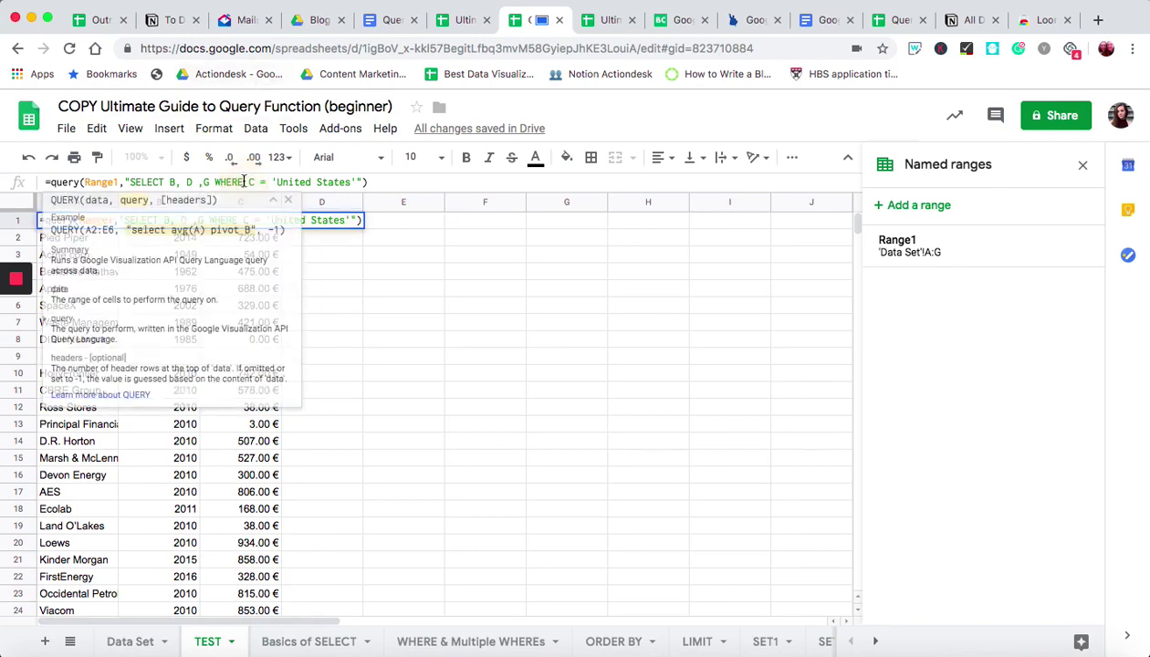
pyautogui.click(135, 472)
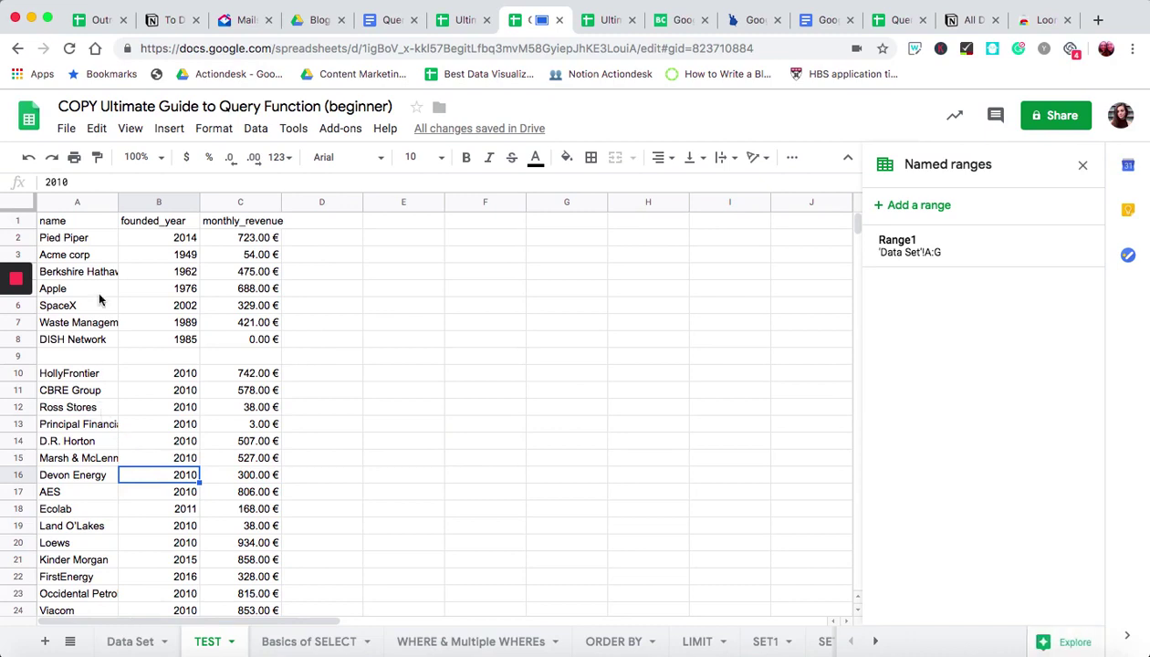
pyautogui.click(105, 356)
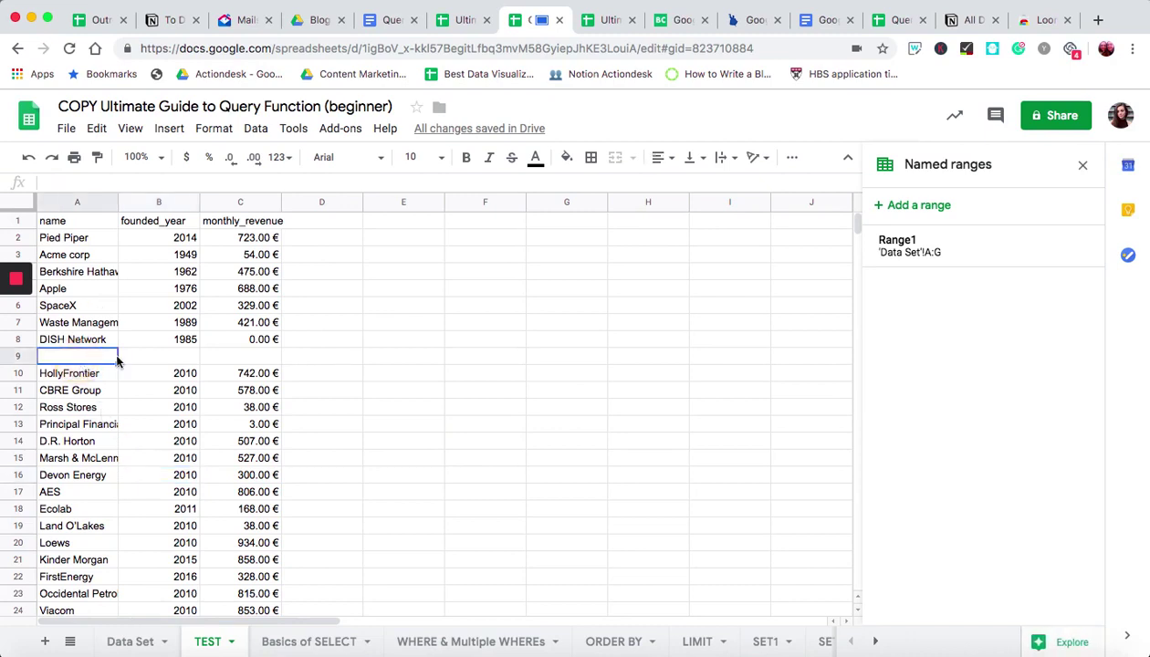
pyautogui.click(175, 357)
pyautogui.click(224, 359)
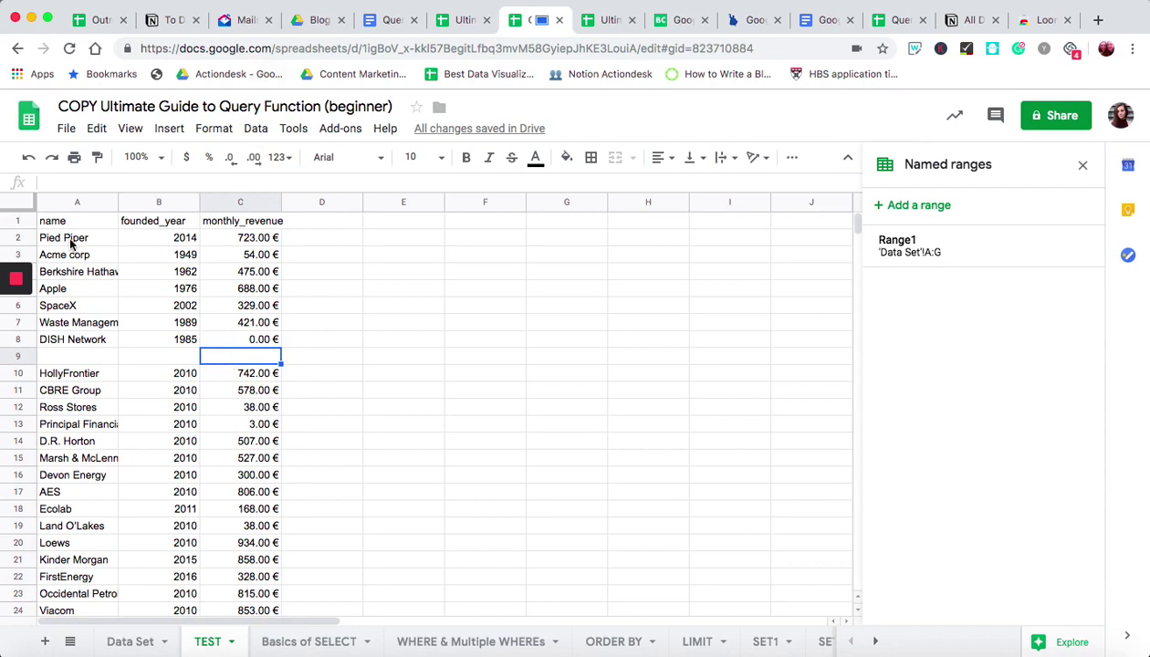
# Start a second filter condition in the TEST sheet's A1 query by adding and A after 'United States'
pyautogui.click(55, 223)
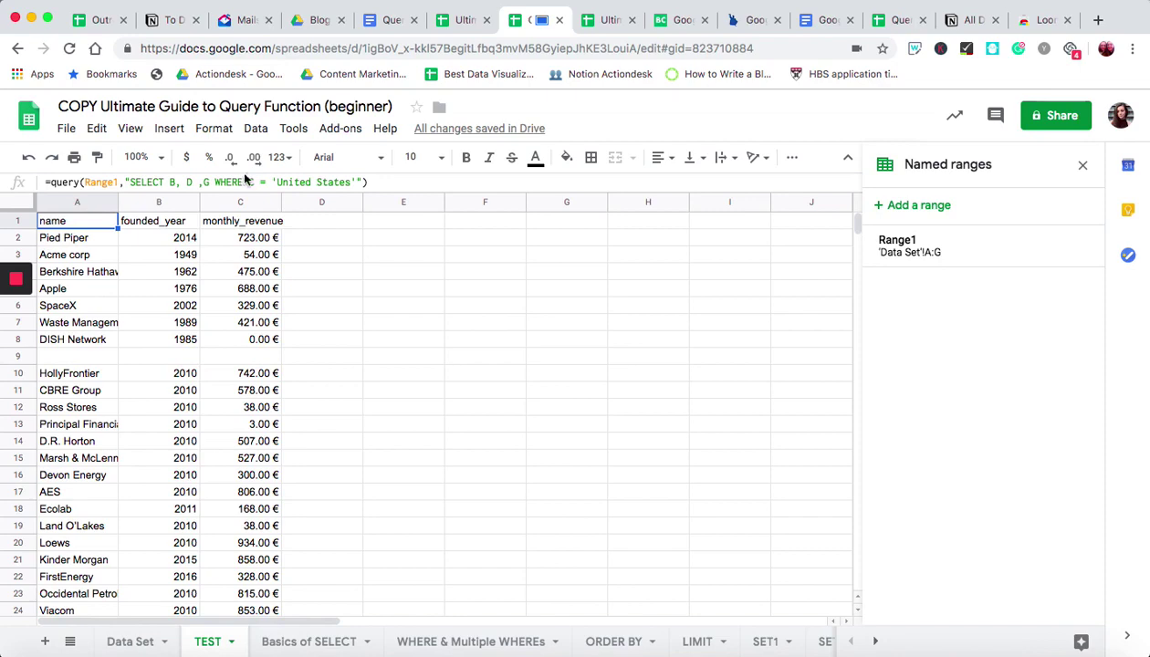
pyautogui.click(355, 181)
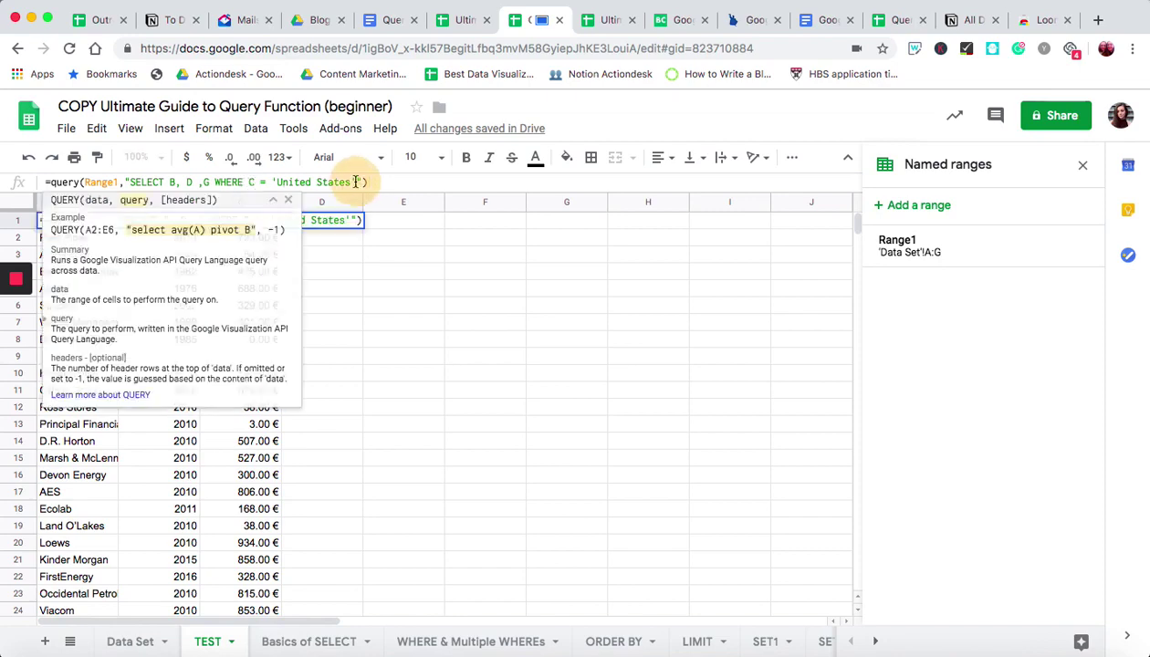
pyautogui.write('and')
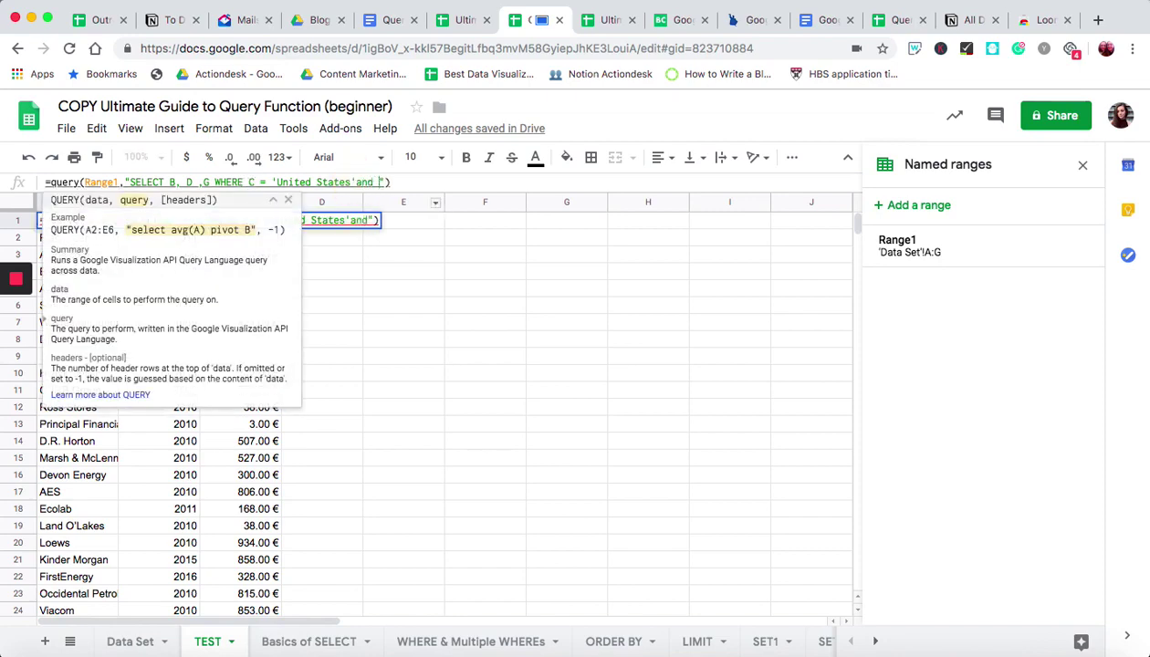
pyautogui.press('BackSpace')
pyautogui.press('BackSpace')
pyautogui.press('BackSpace')
pyautogui.press('BackSpace')
pyautogui.write('and ')
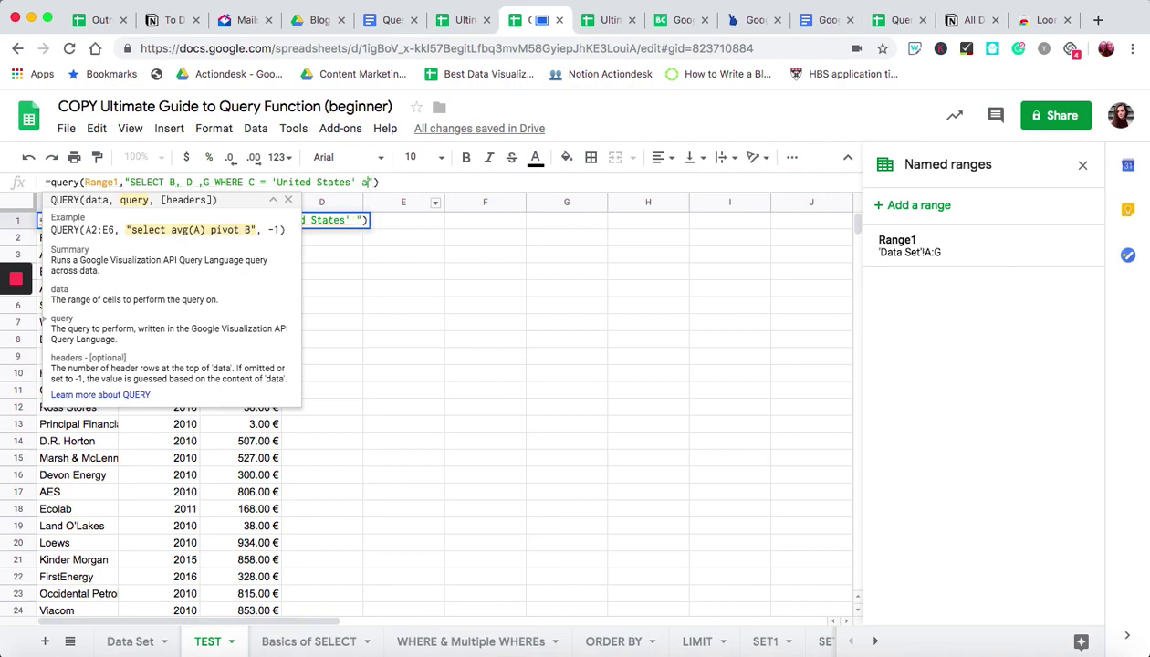
pyautogui.write('A')
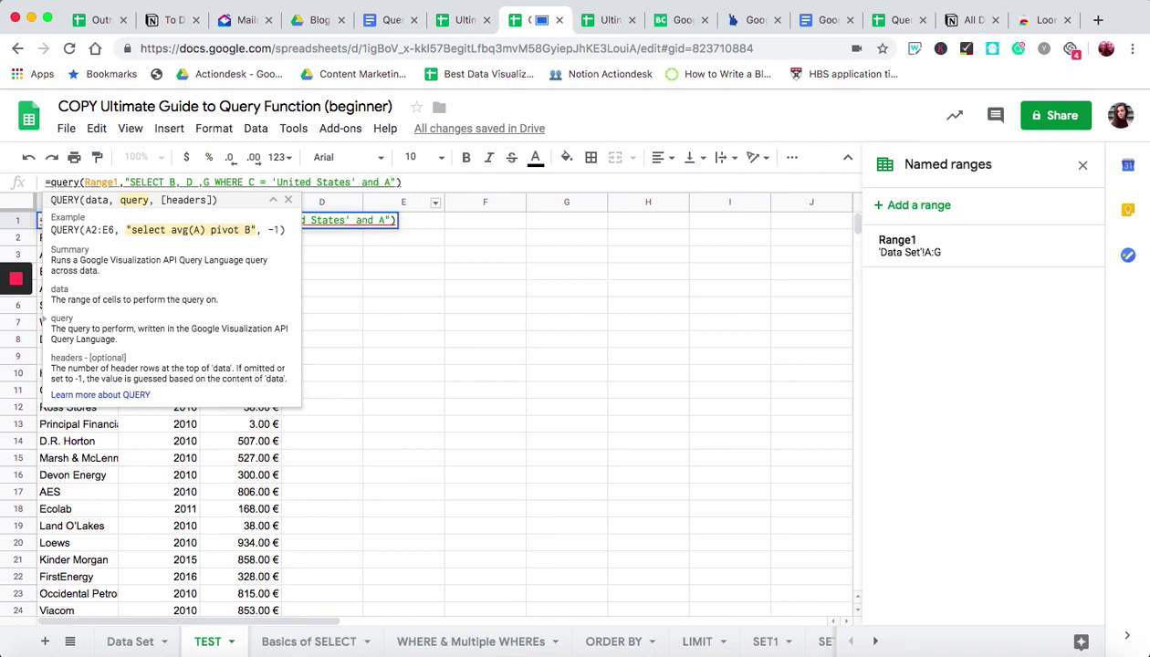
# Check the CompanyId column on the Data Set sheet, then complete the A1 query's second condition as A is not null and commit it
pyautogui.click(135, 639)
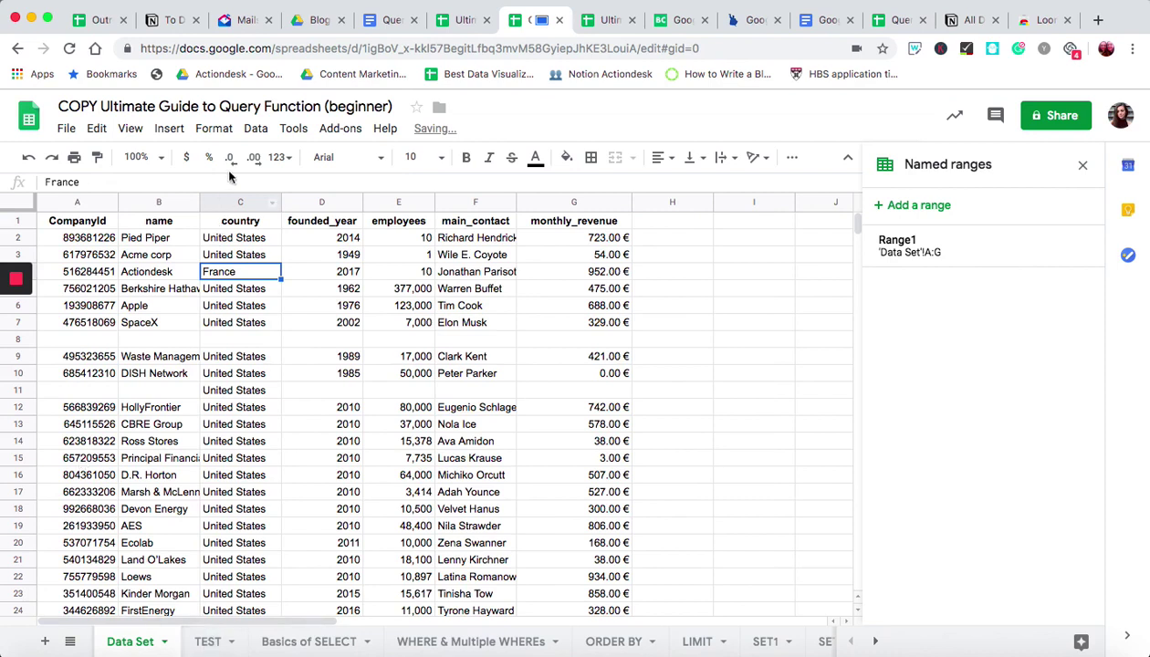
pyautogui.click(210, 642)
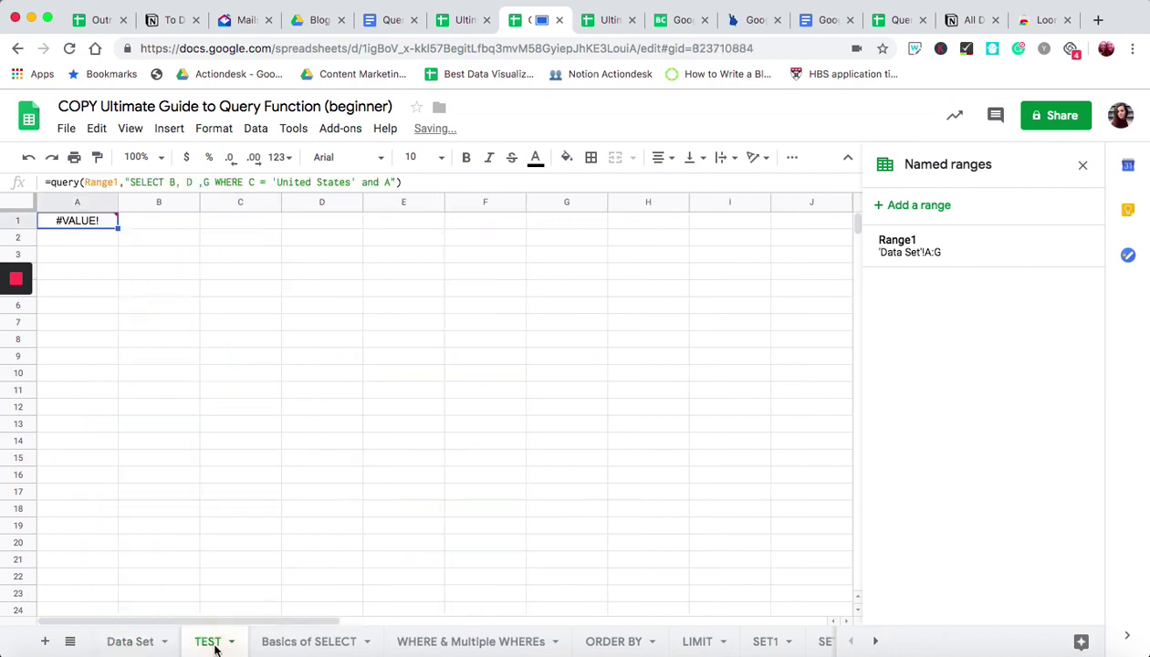
pyautogui.click(390, 182)
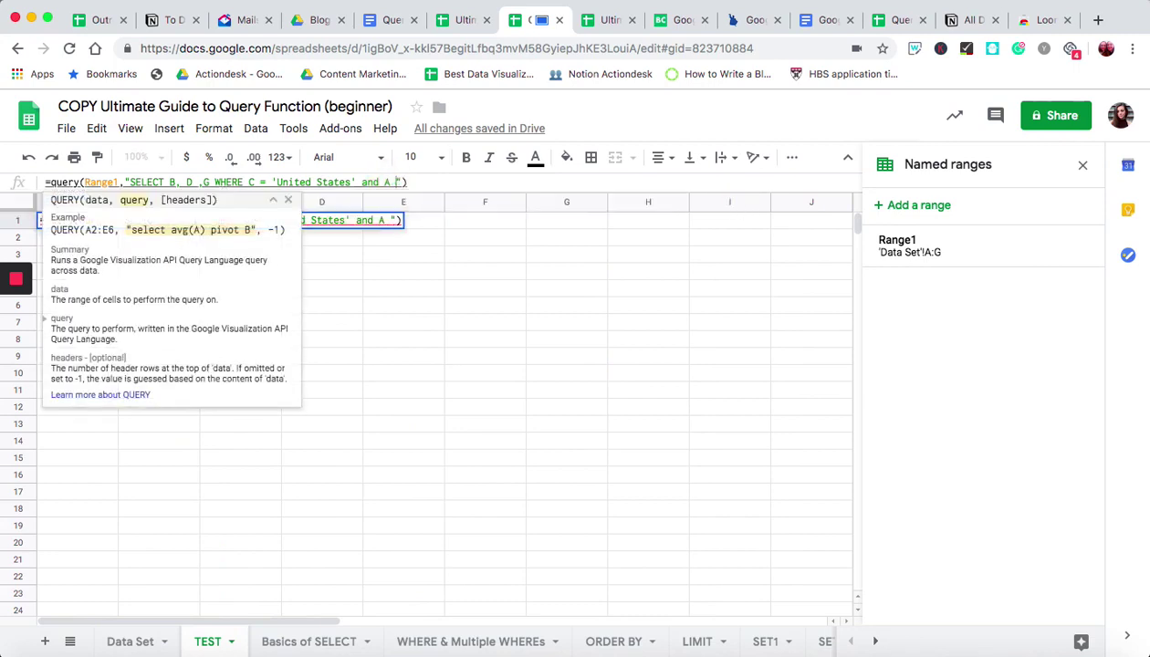
pyautogui.write('is not null')
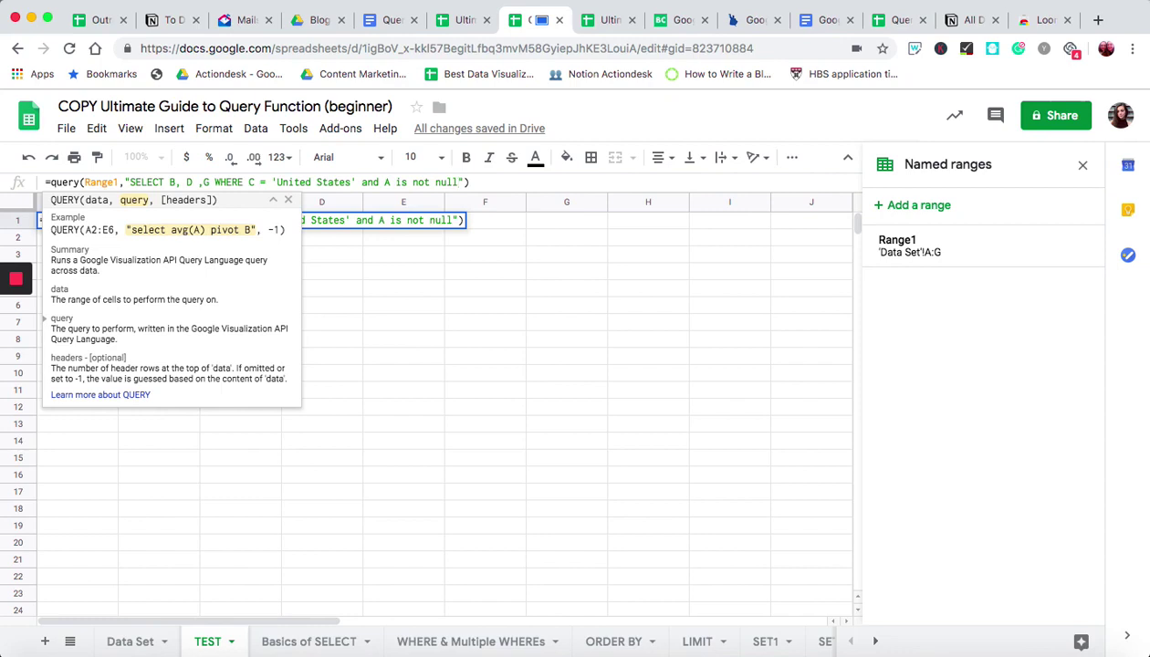
pyautogui.press('Return')
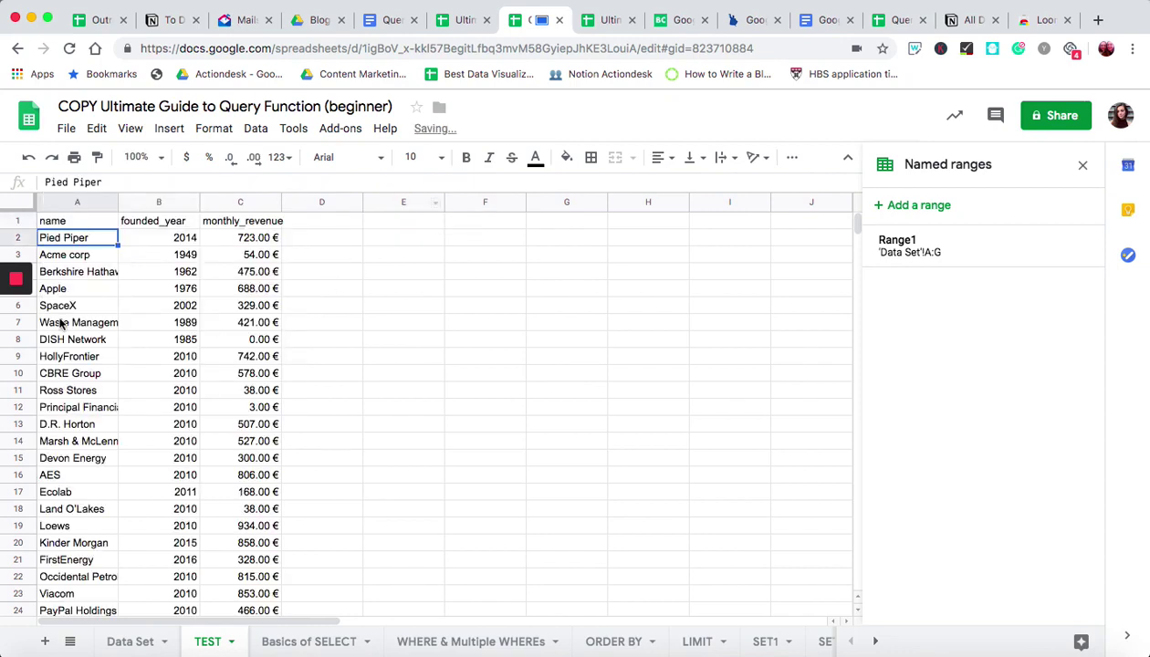
# Compare the TEST output around SpaceX, Waste Management and HollyFrontier with the blank rows in the Data Set sheet
pyautogui.click(130, 641)
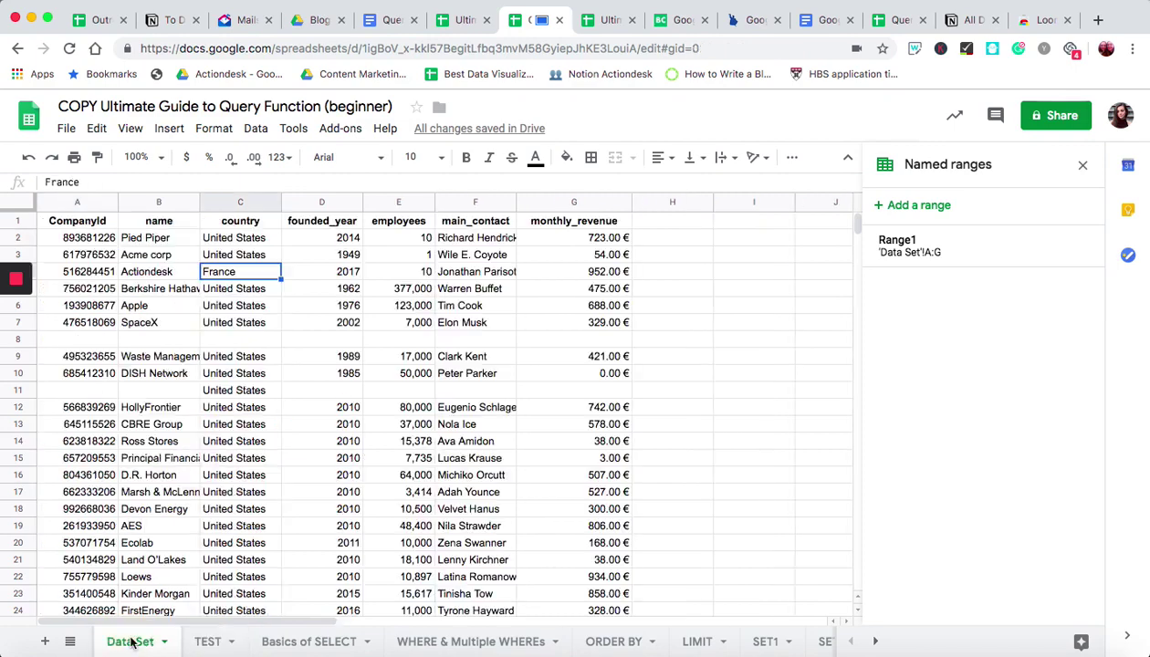
pyautogui.click(205, 642)
pyautogui.click(64, 309)
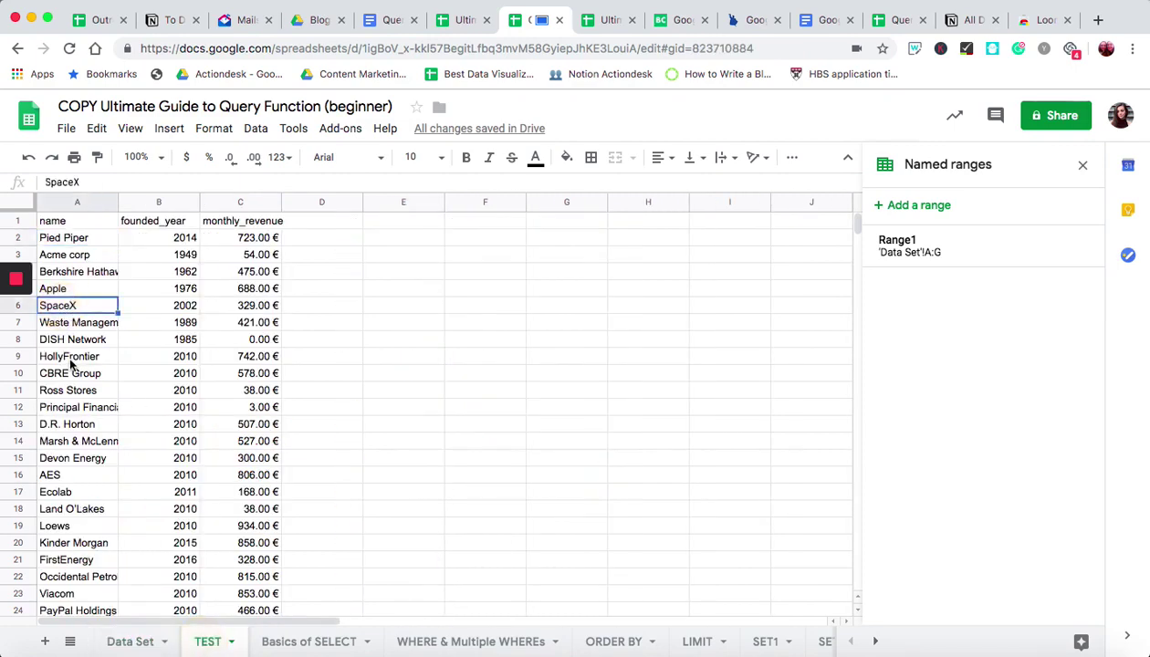
pyautogui.click(70, 356)
pyautogui.click(75, 324)
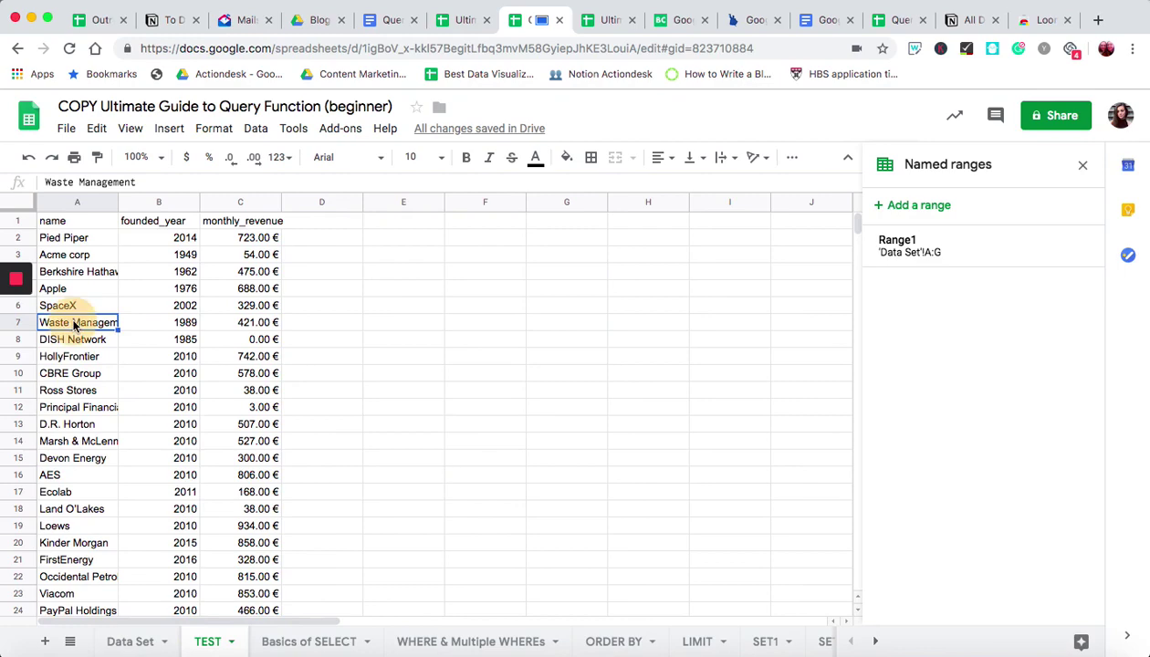
pyautogui.click(129, 639)
pyautogui.click(76, 340)
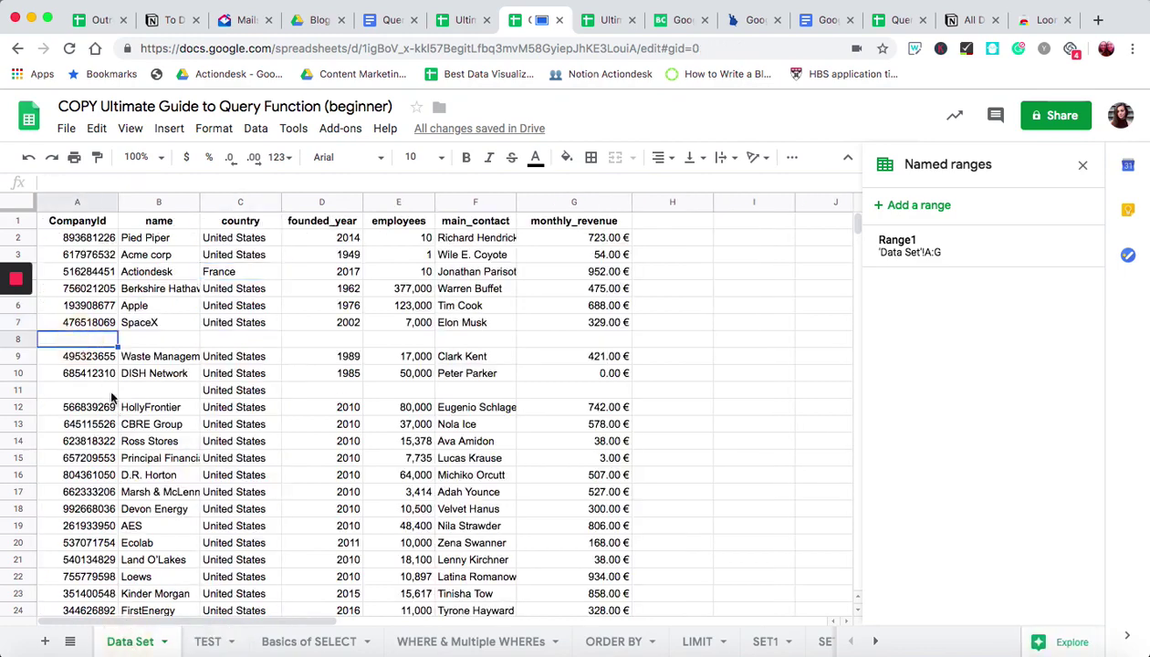
# Look over the Basics of SELECT and ORDER BY example sheets, examine the sorting query, and return to the TEST sheet
pyautogui.click(315, 644)
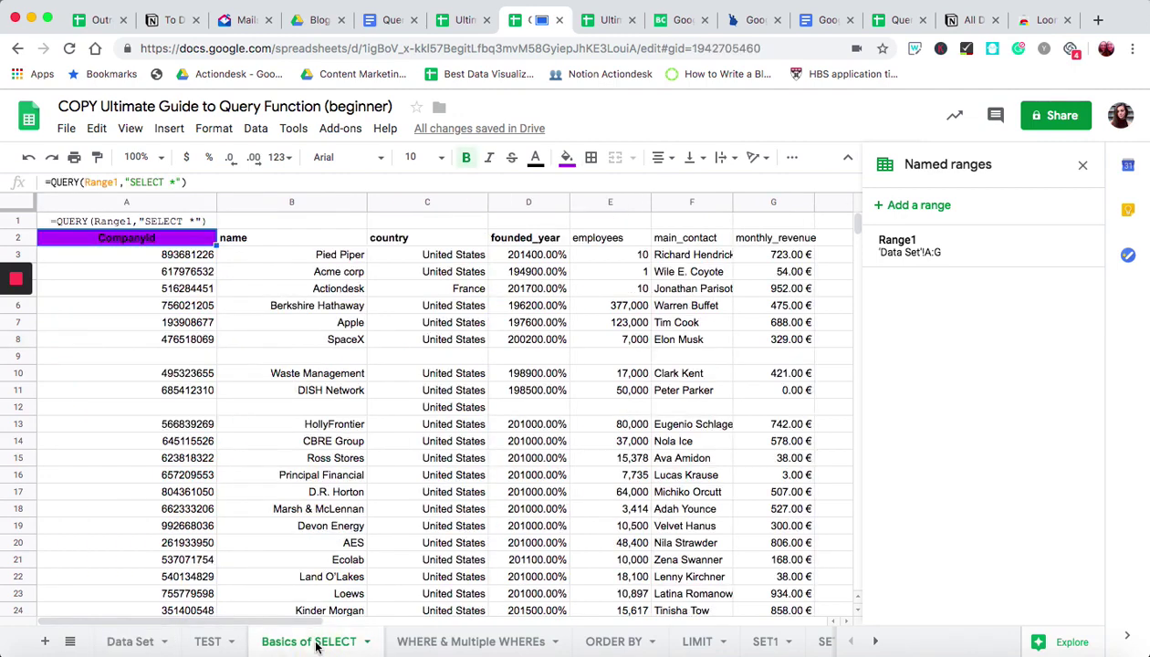
pyautogui.click(208, 643)
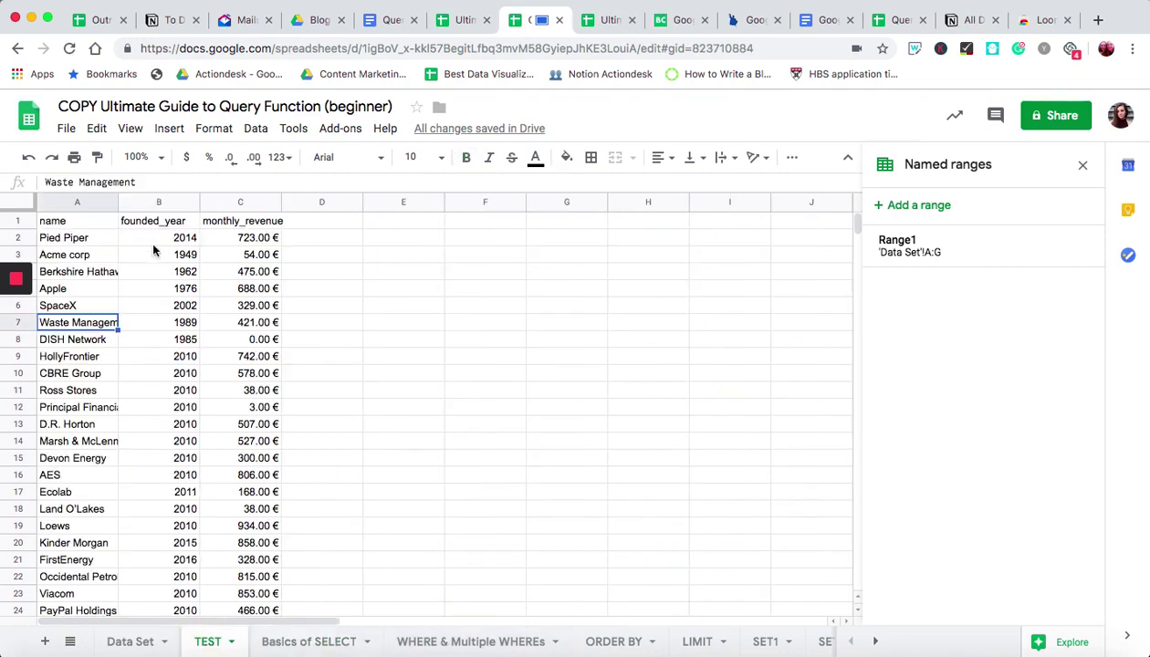
pyautogui.click(139, 285)
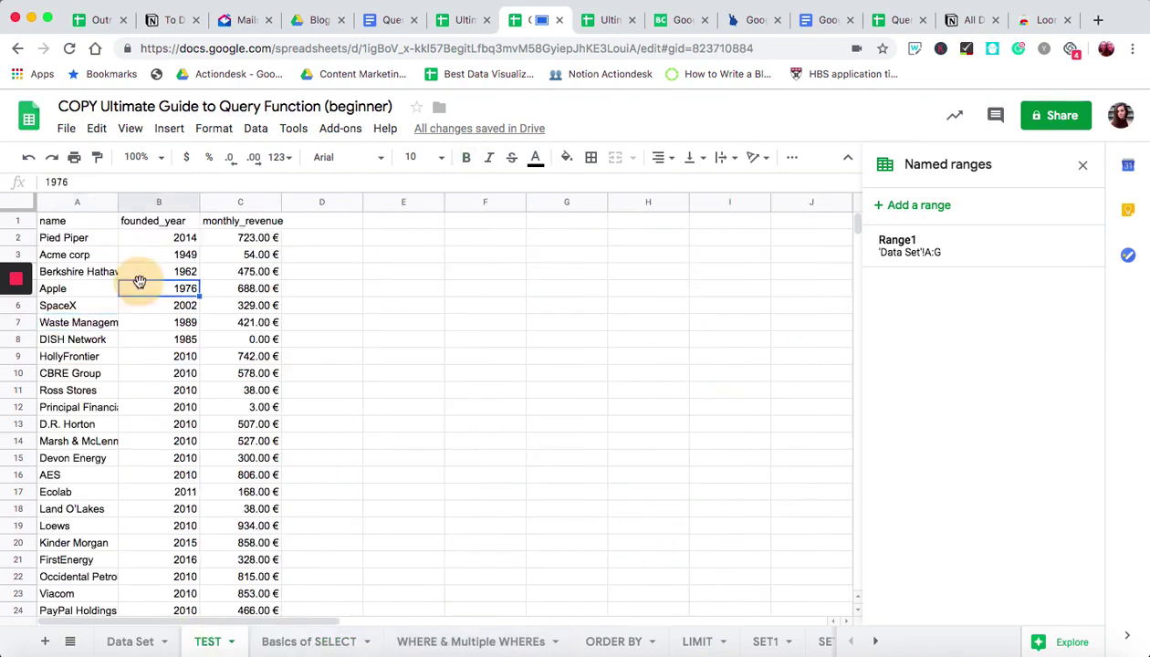
pyautogui.click(609, 643)
pyautogui.rightClick(618, 644)
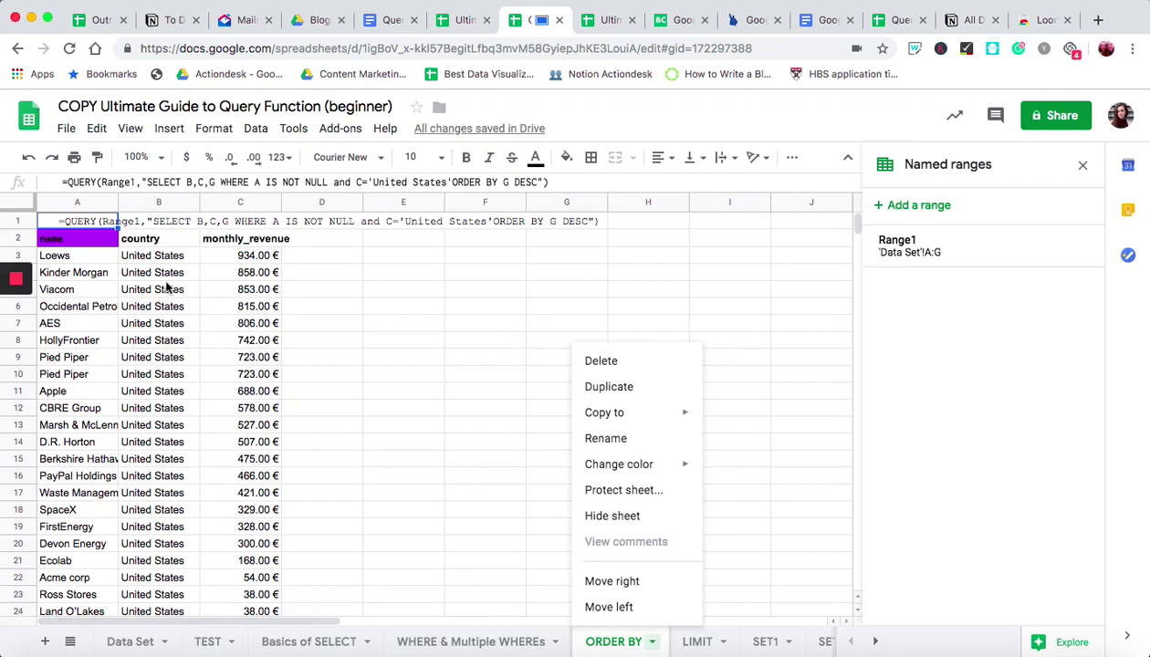
pyautogui.click(208, 643)
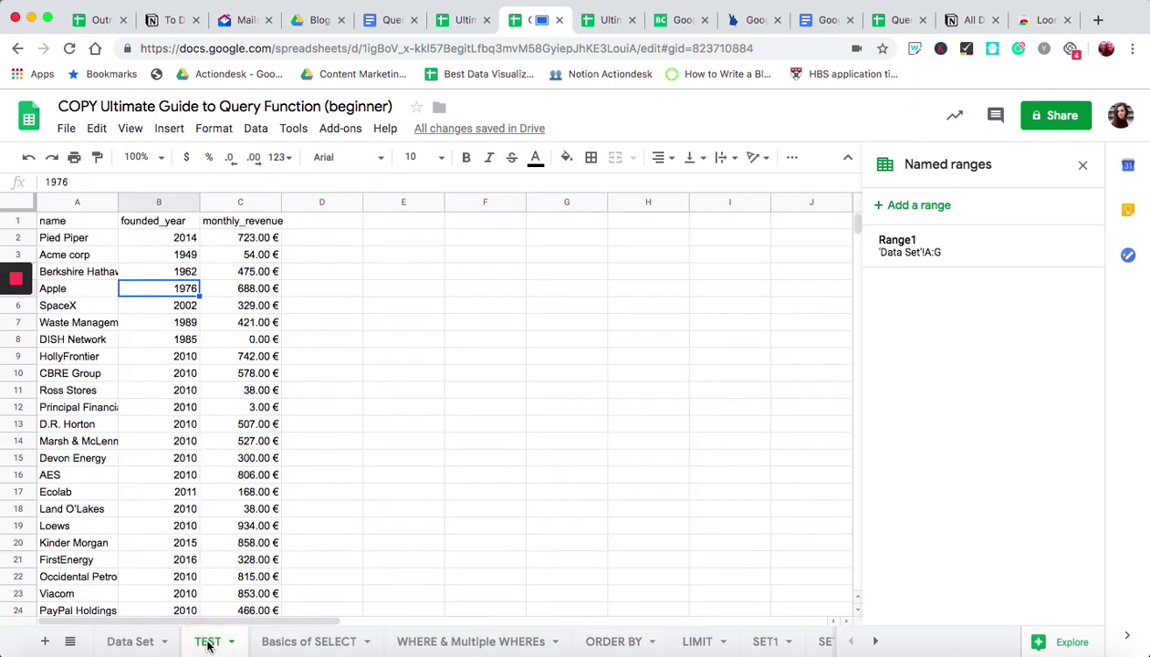
# Append the keywords ORDER BY after the not-null condition in the A1 query on the TEST sheet
pyautogui.click(66, 227)
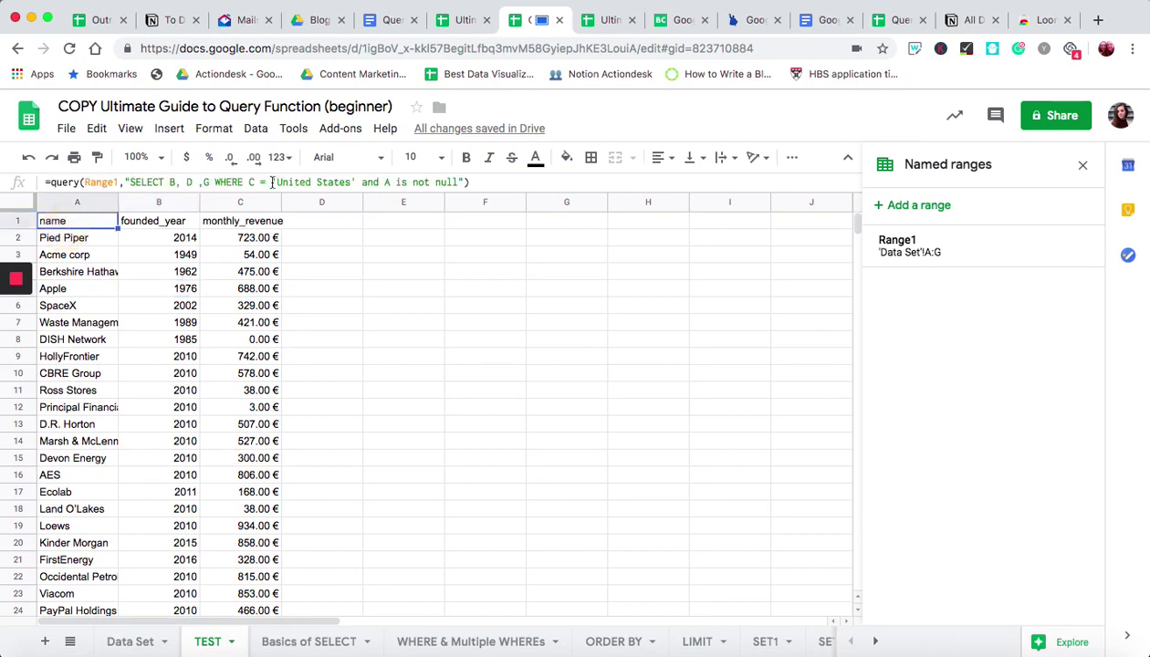
pyautogui.click(458, 181)
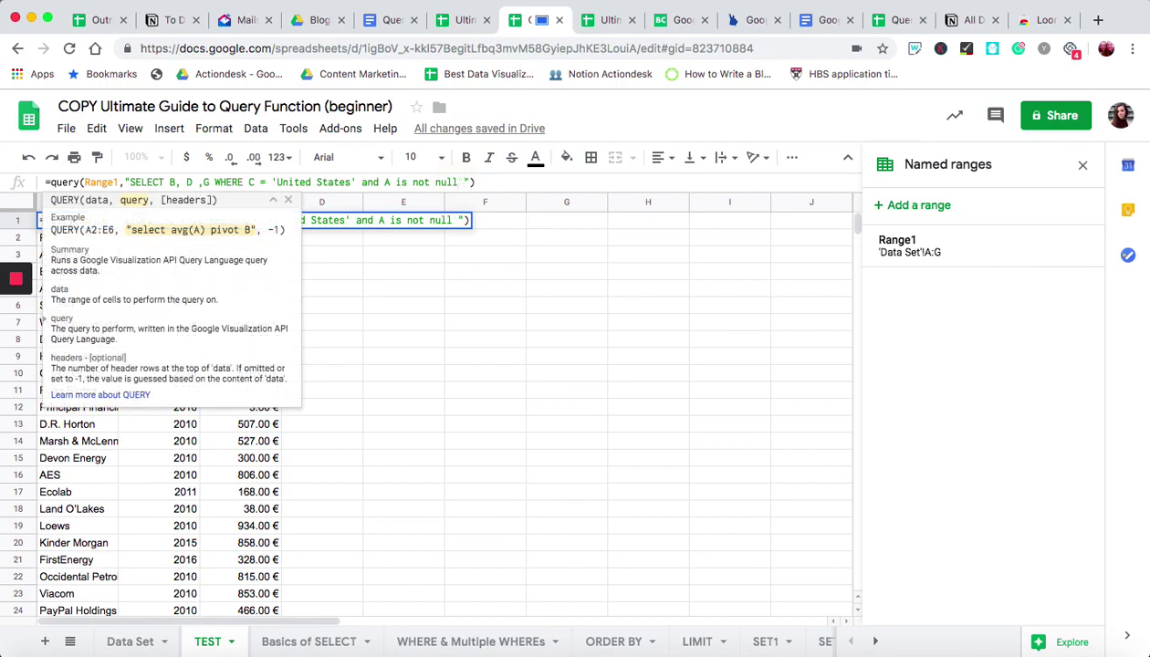
pyautogui.write('ORDER ')
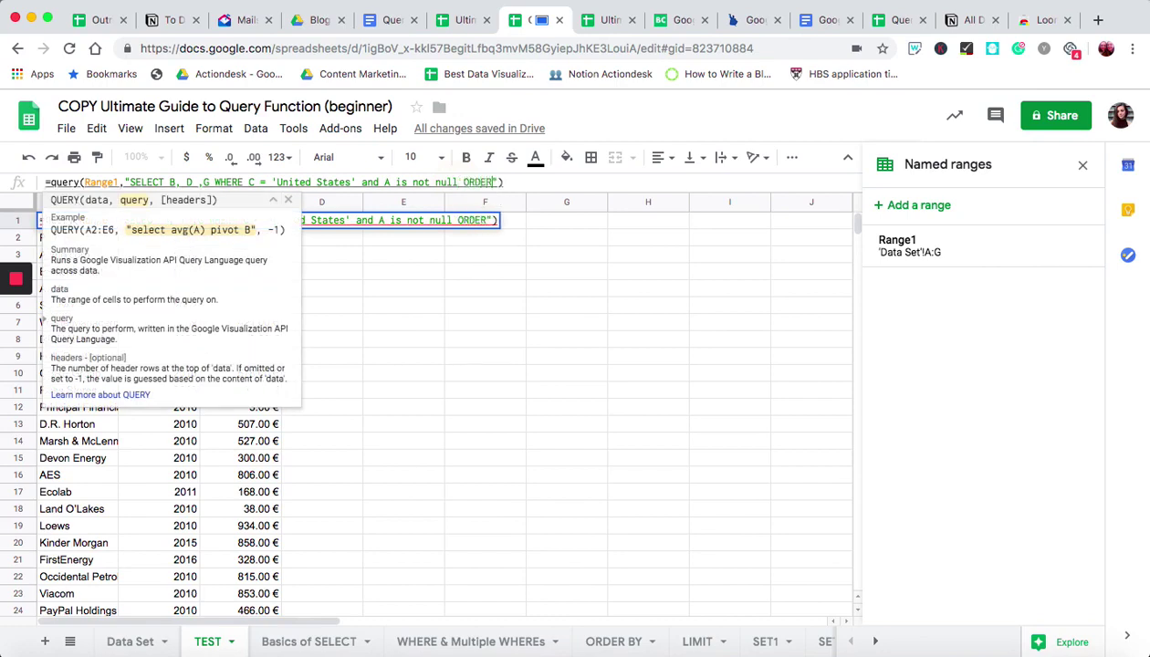
pyautogui.write('BY')
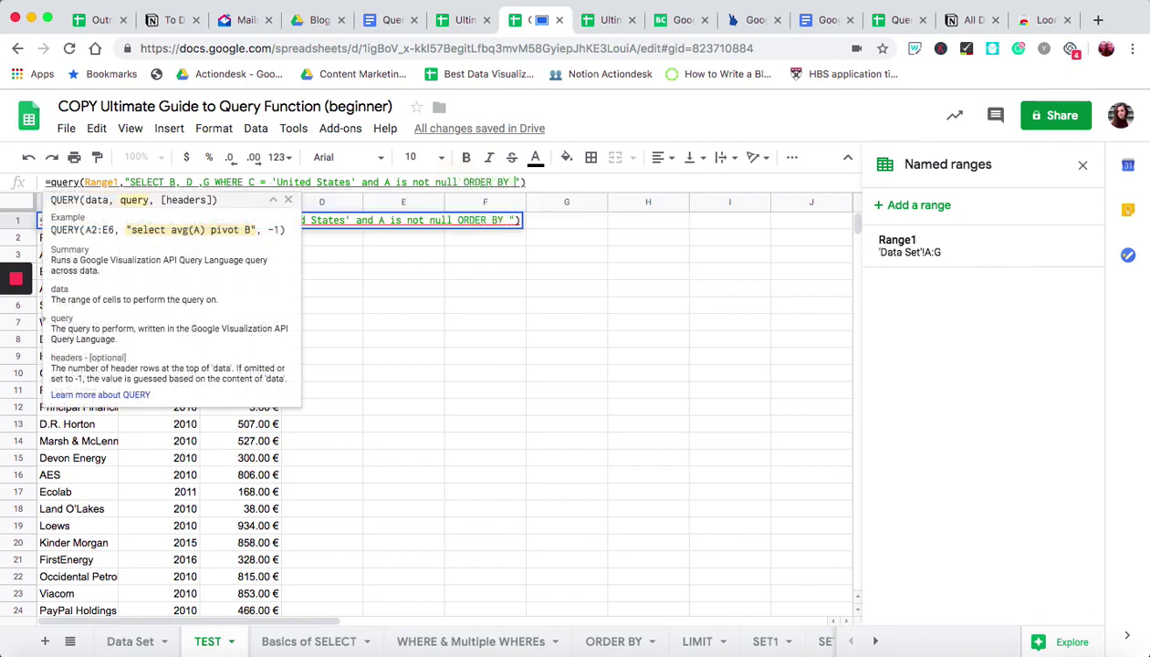
# Check the column letters on the Data Set sheet, then complete the A1 query's sort clause with G DESC and commit it
pyautogui.click(130, 642)
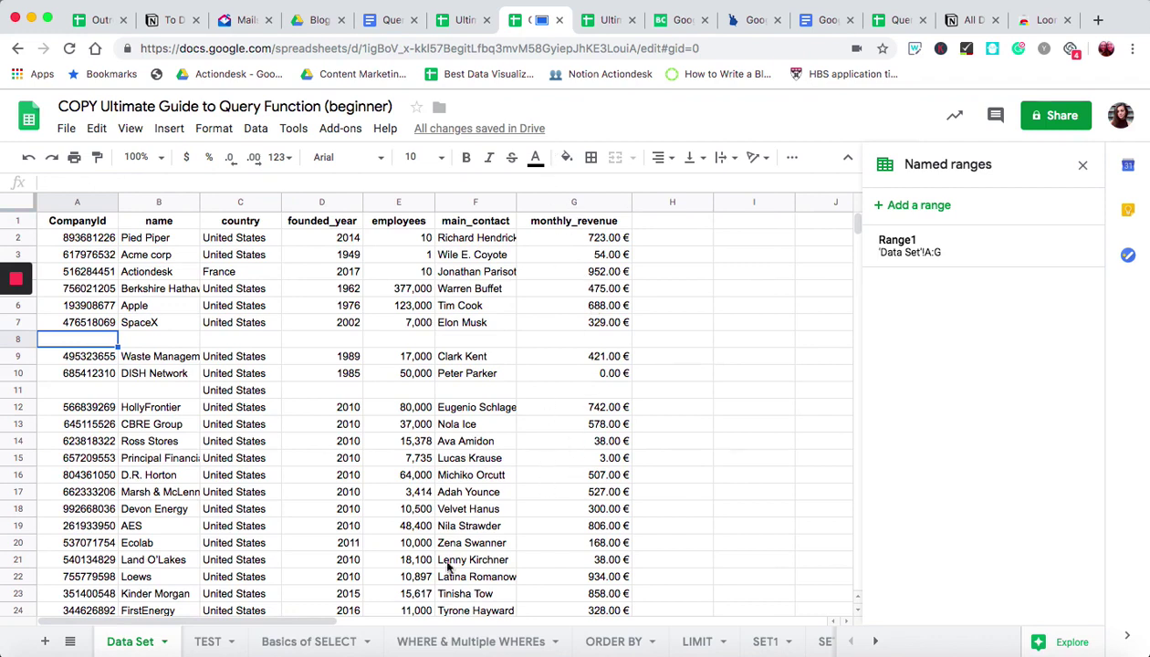
pyautogui.click(325, 642)
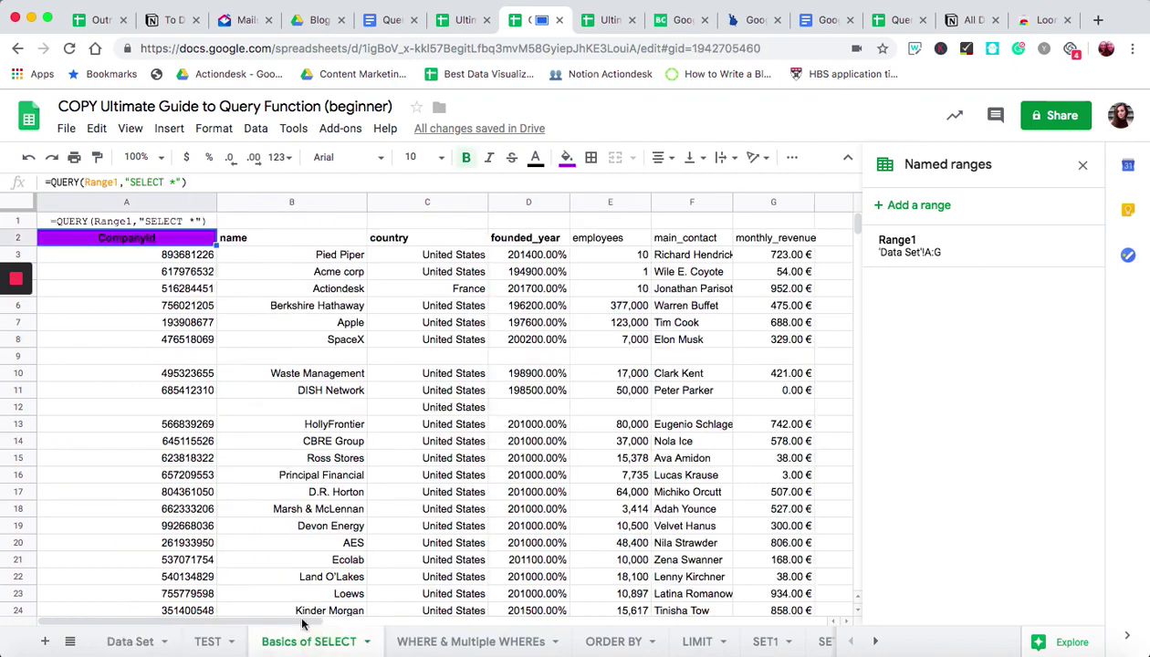
pyautogui.click(209, 642)
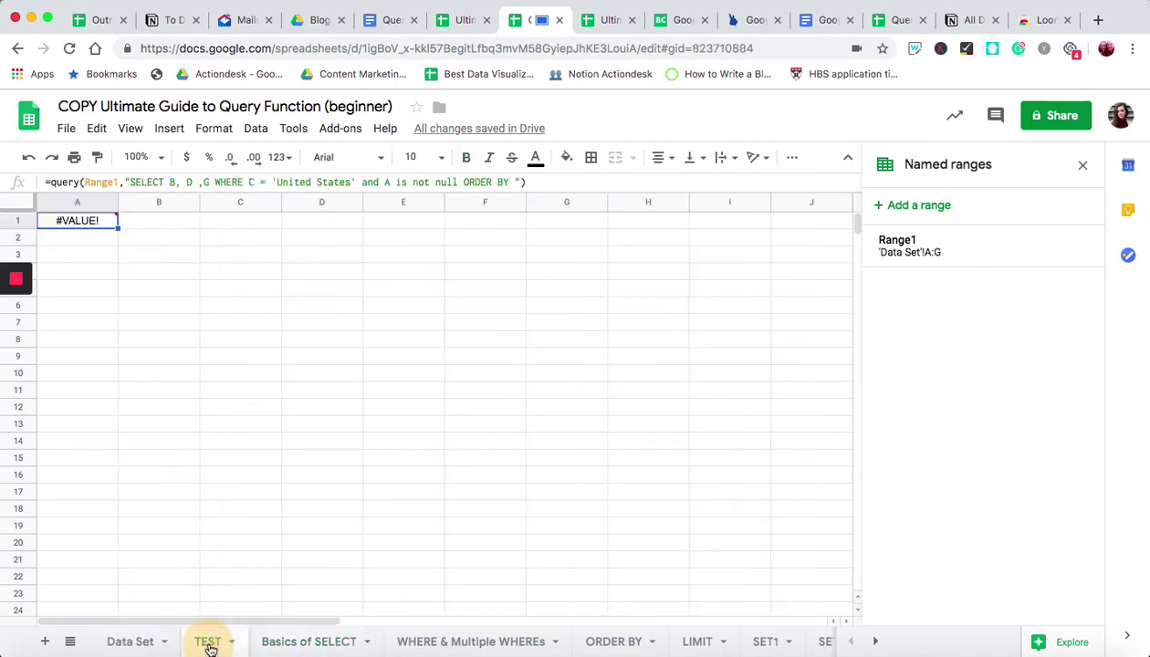
pyautogui.click(513, 182)
pyautogui.write('g')
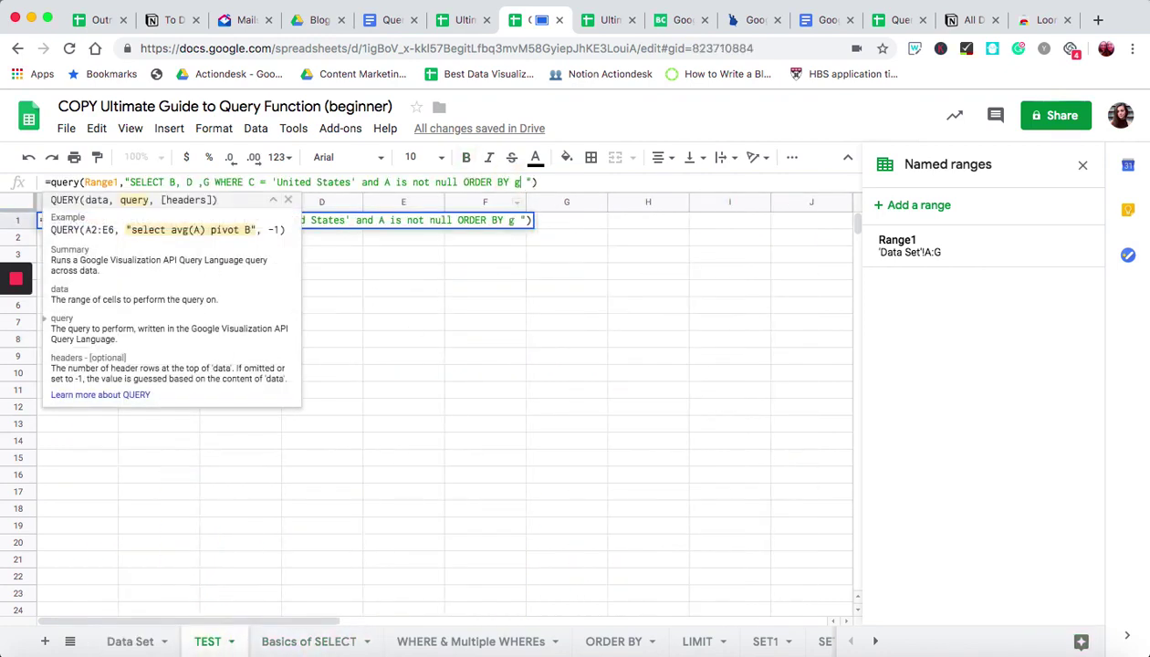
pyautogui.press('BackSpace')
pyautogui.write('G DESC')
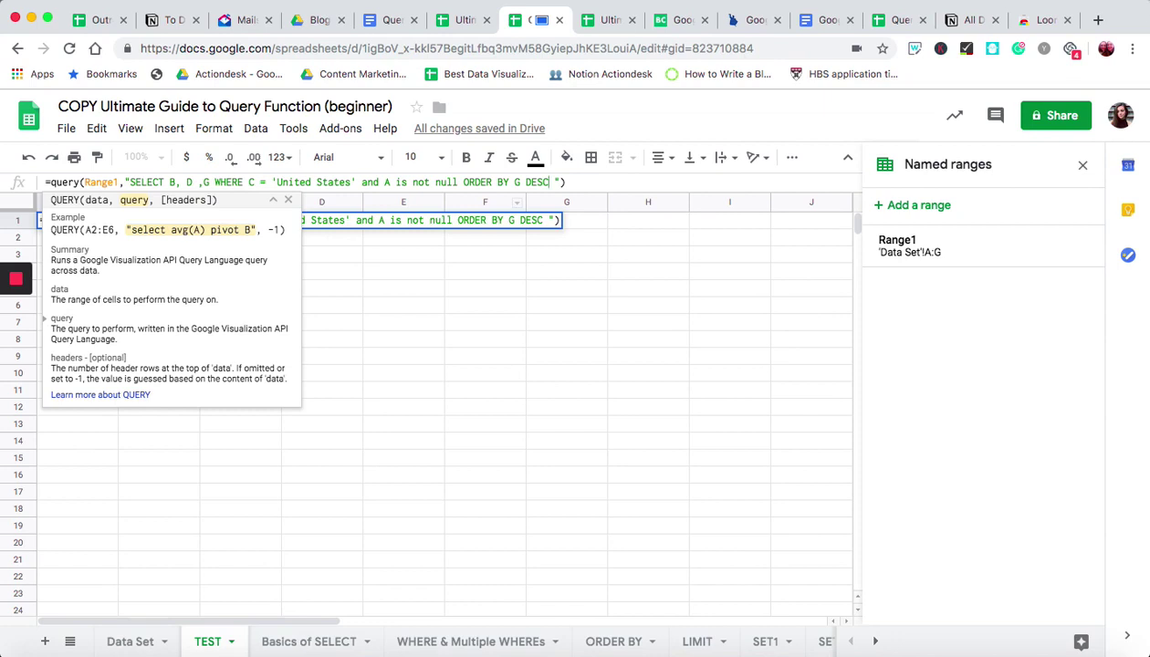
pyautogui.press('Return')
# Review the TEST output's monthly_revenue order from first to last row, compare it with the Data Set sheet, and inspect the A1 query
pyautogui.click(274, 238)
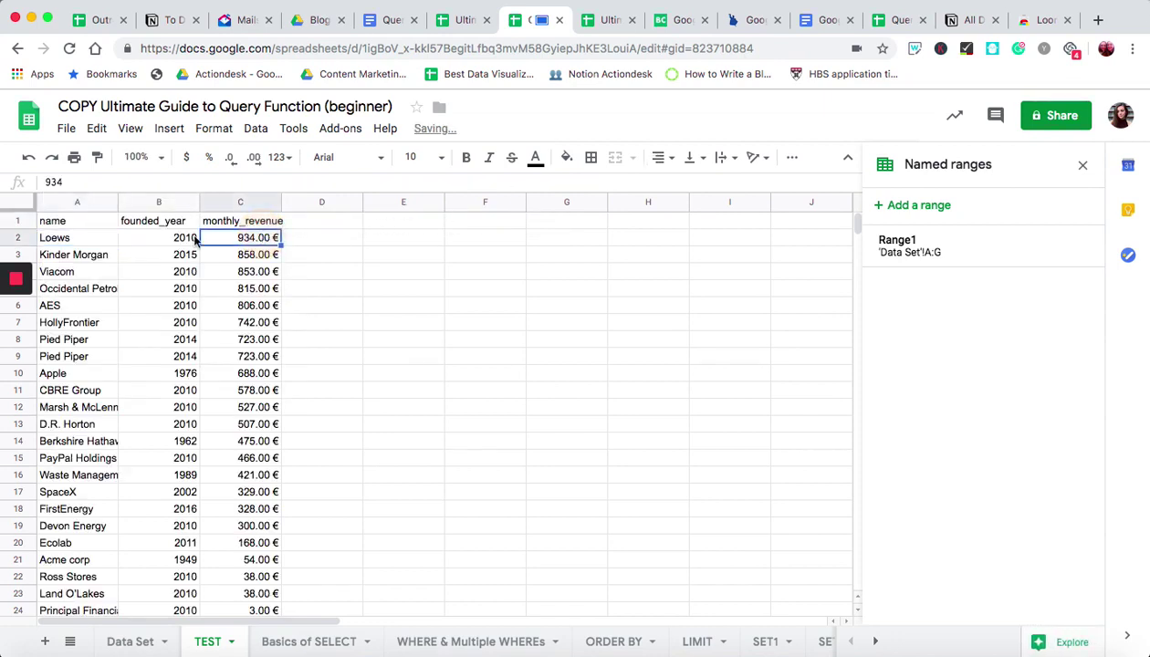
pyautogui.click(57, 239)
pyautogui.click(253, 239)
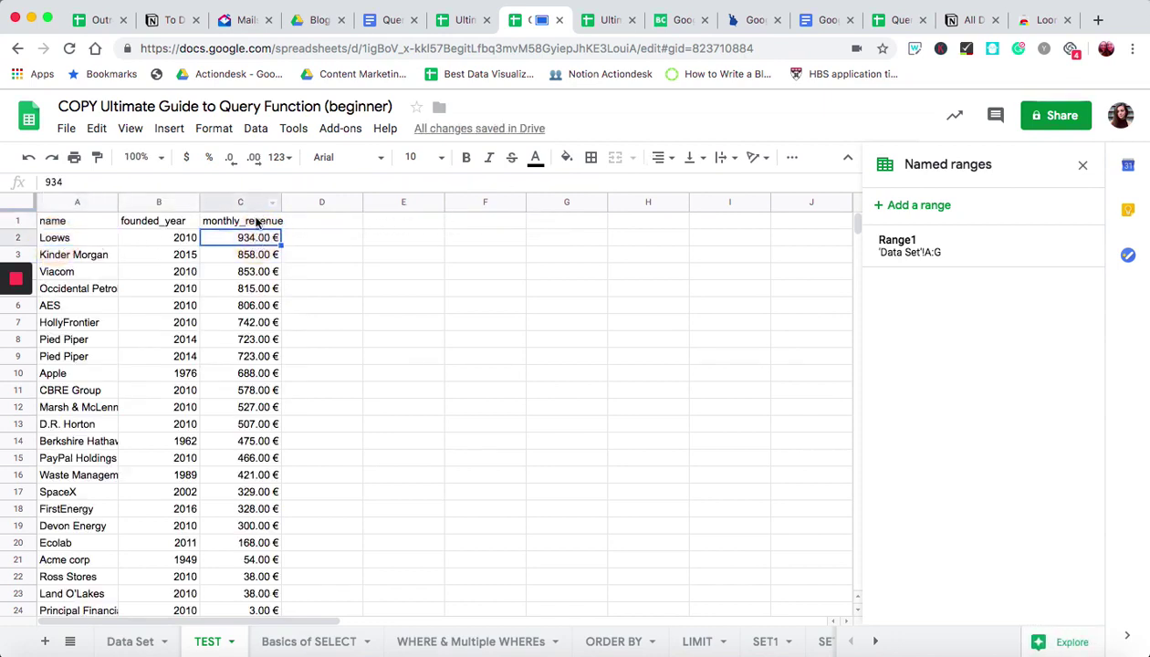
pyautogui.scroll(-3, 243, 418)
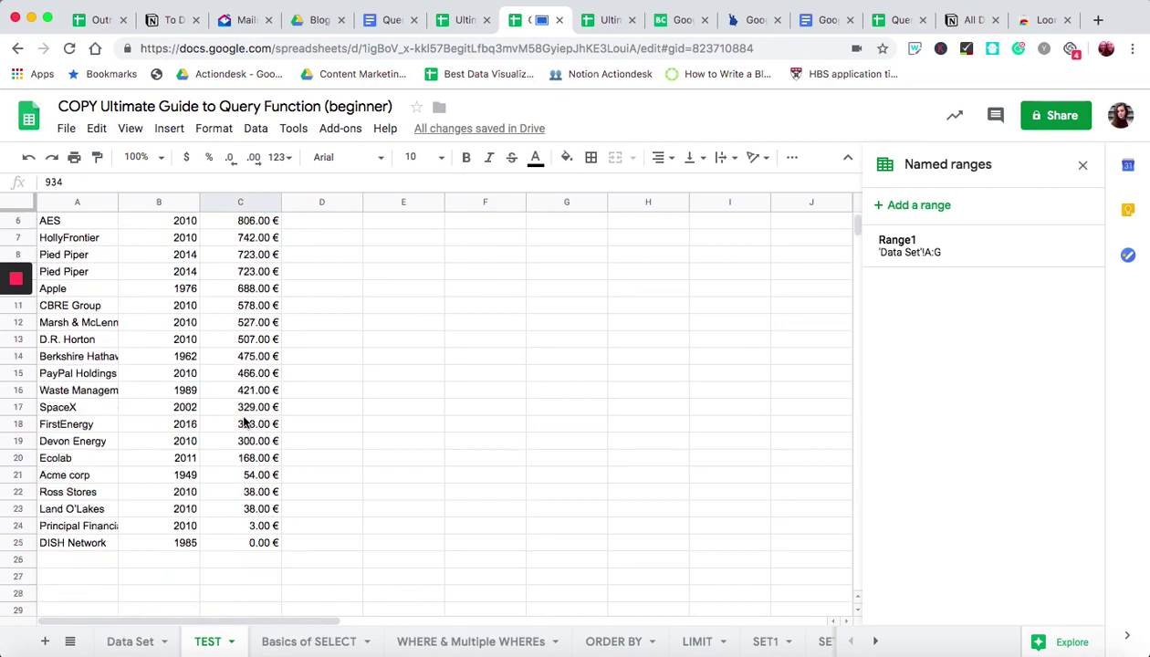
pyautogui.scroll(4, 244, 422)
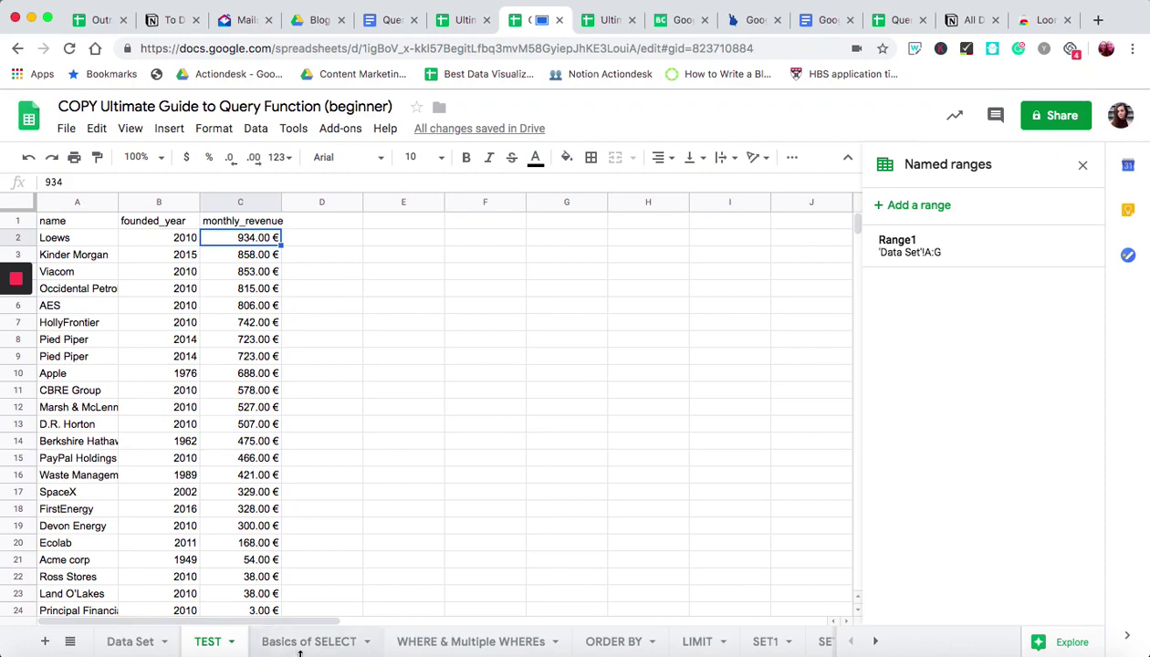
pyautogui.click(130, 641)
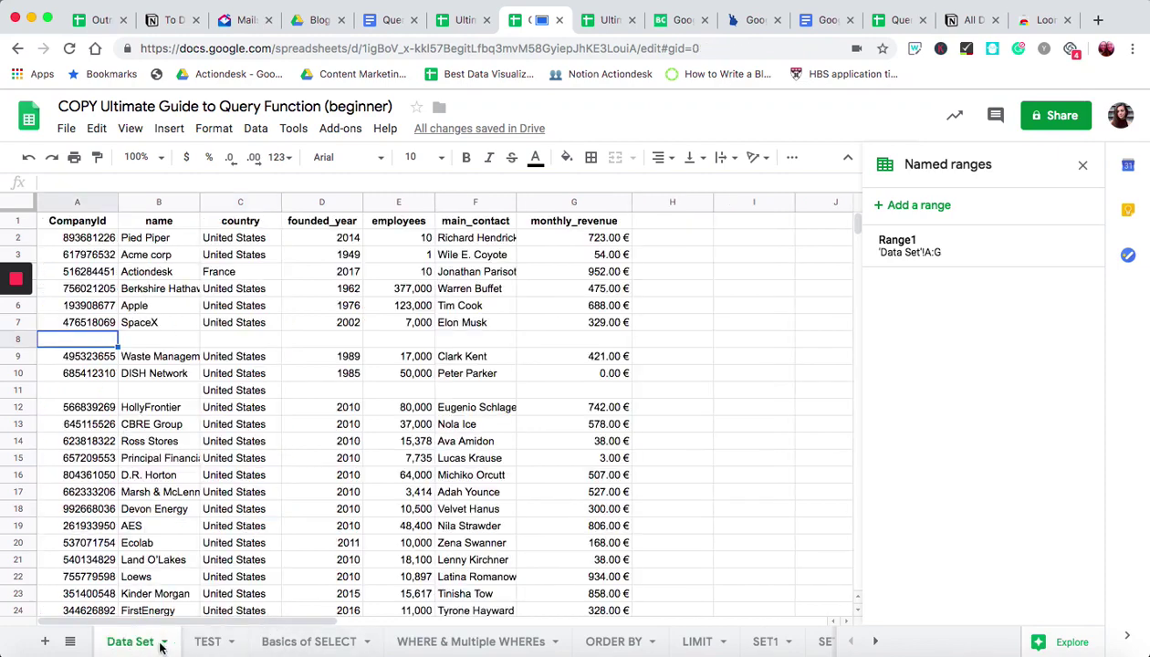
pyautogui.click(207, 645)
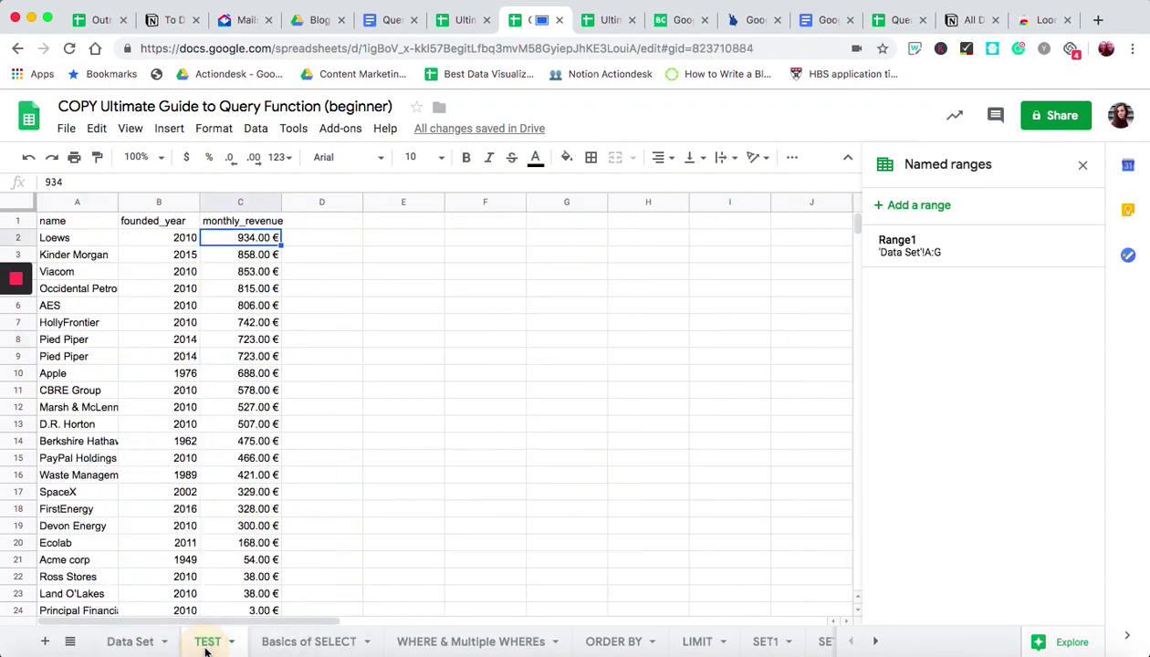
pyautogui.click(69, 224)
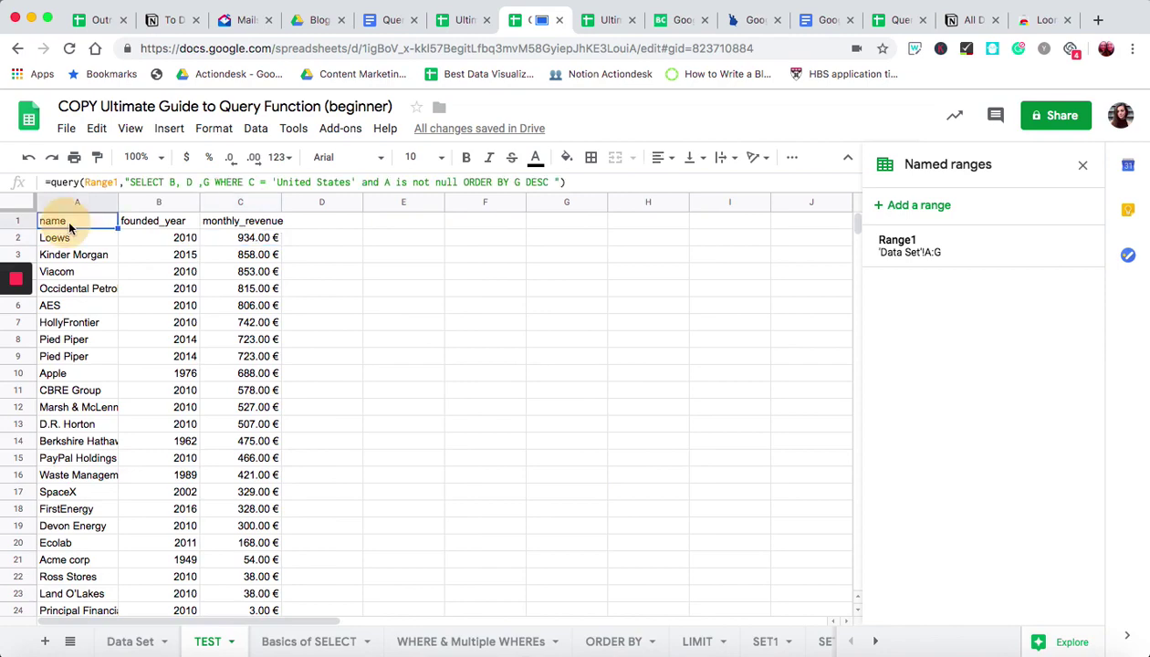
# Append LIMIT 5 after the ORDER BY clause in the A1 query on the TEST sheet and commit it
pyautogui.click(551, 182)
pyautogui.write('LIMIT 5')
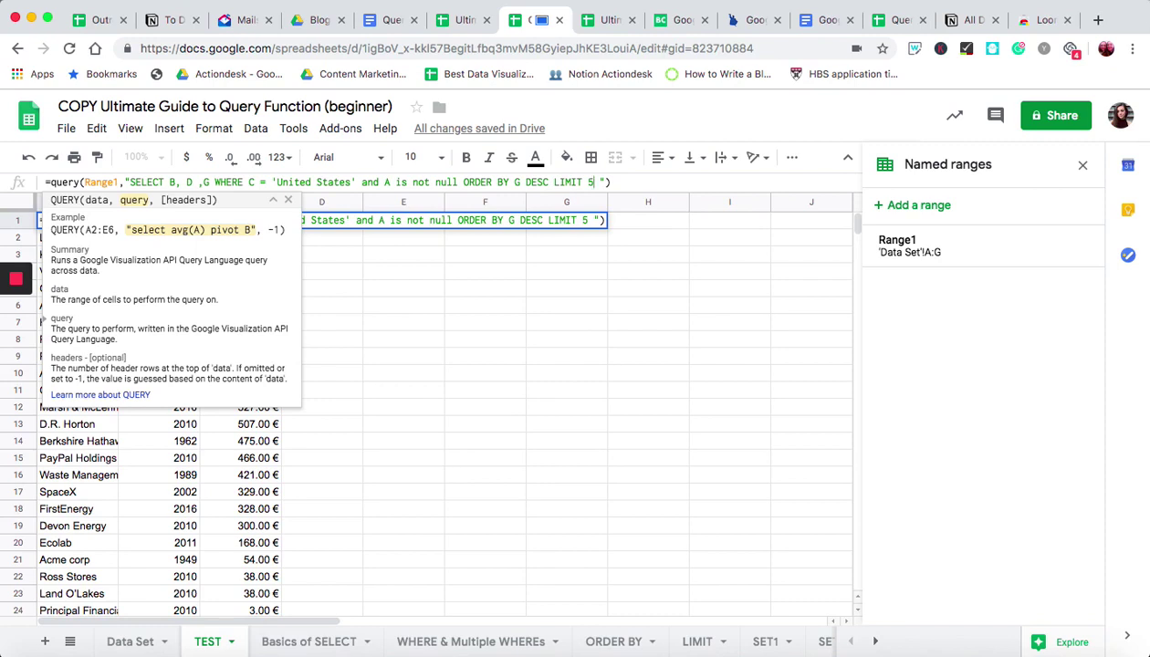
pyautogui.press('Return')
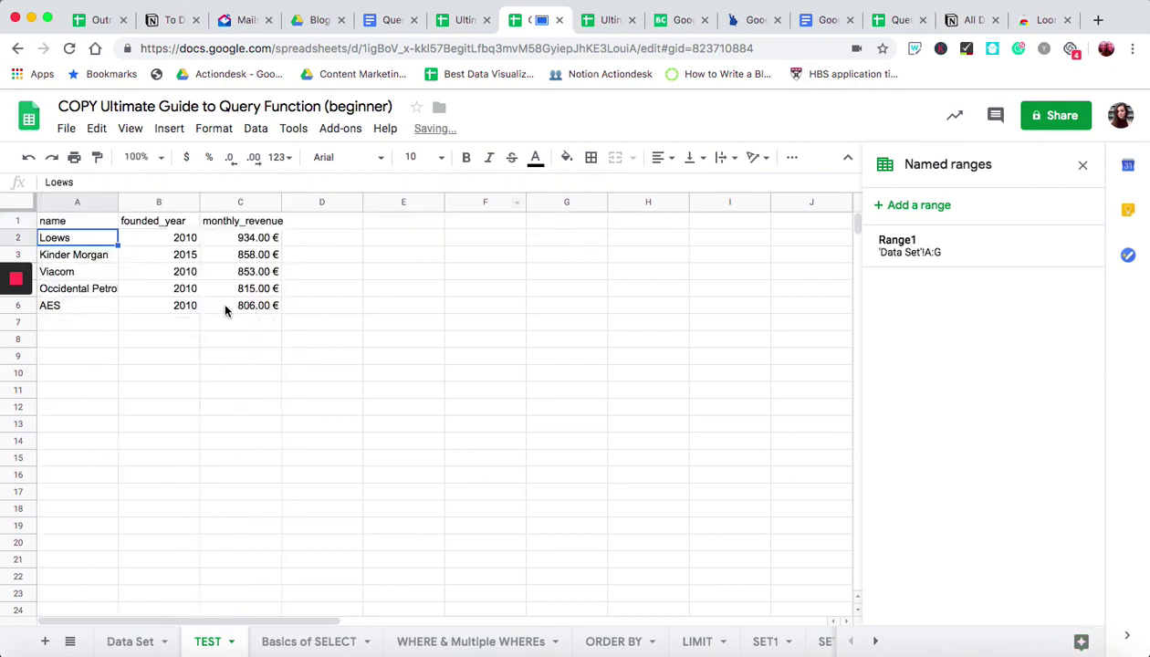
# Check the output's header cells, then add 1 as the headers argument of the A1 query and commit it
pyautogui.click(95, 223)
pyautogui.click(146, 223)
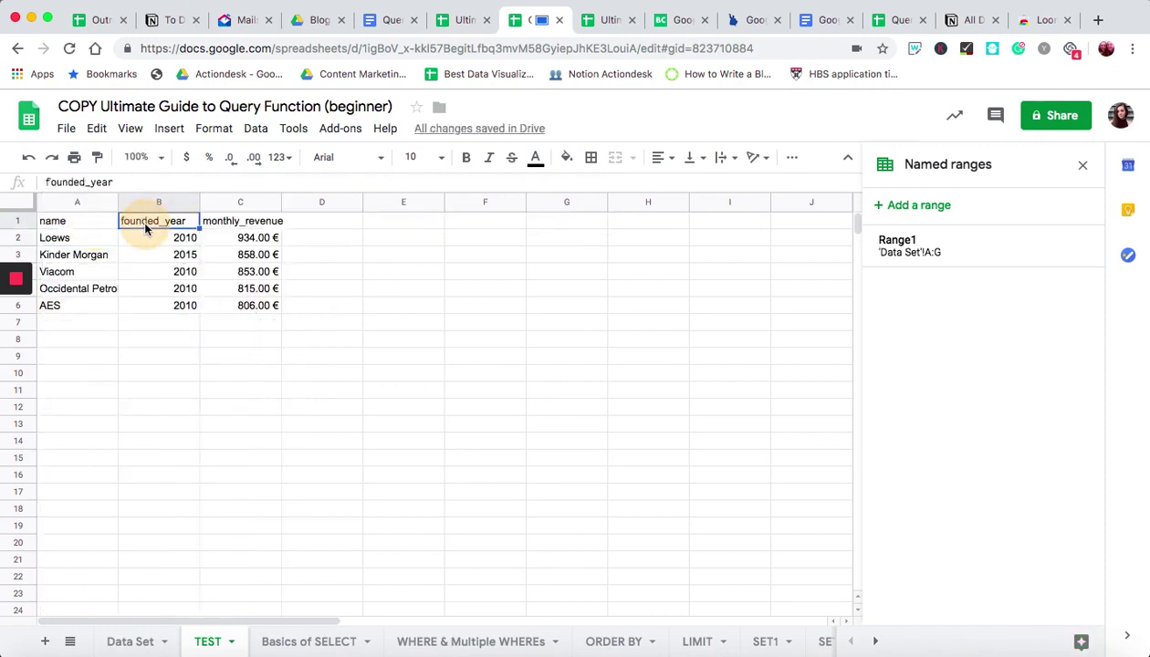
pyautogui.click(77, 222)
pyautogui.click(591, 181)
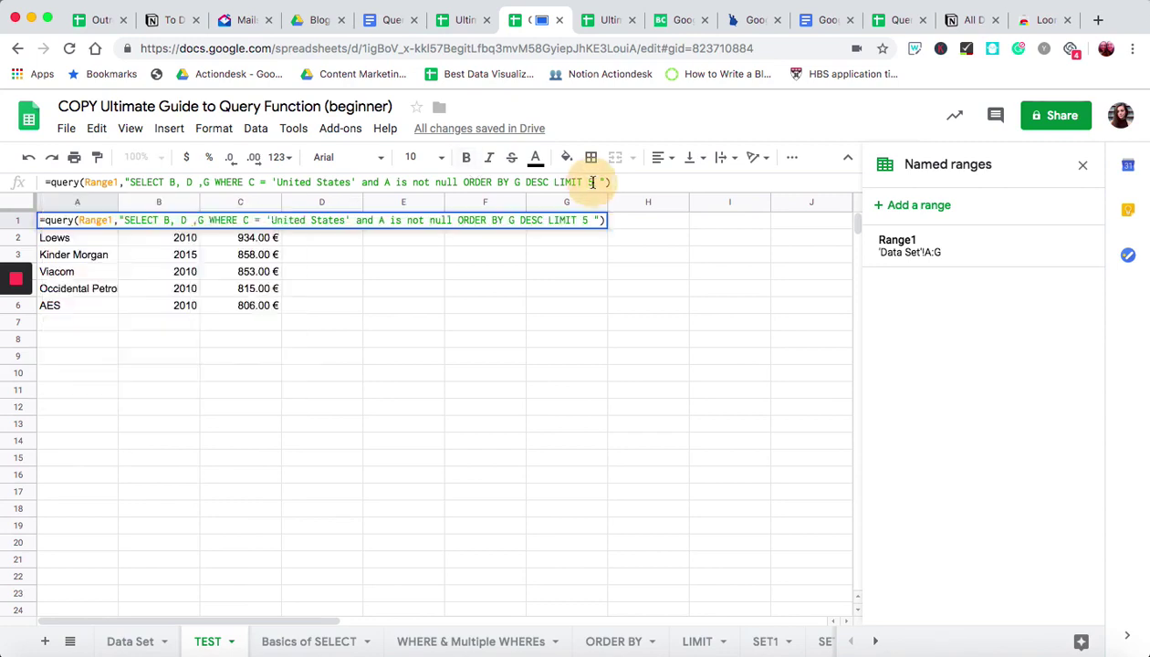
pyautogui.press('Right')
pyautogui.press('Right')
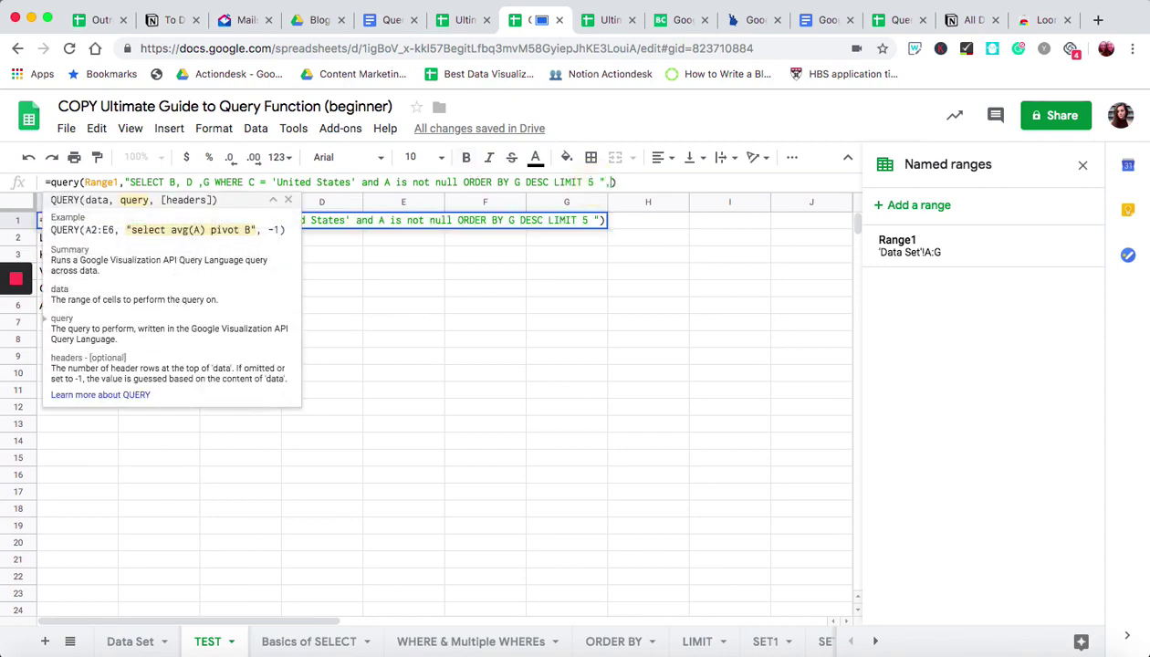
pyautogui.write(',')
pyautogui.press('BackSpace')
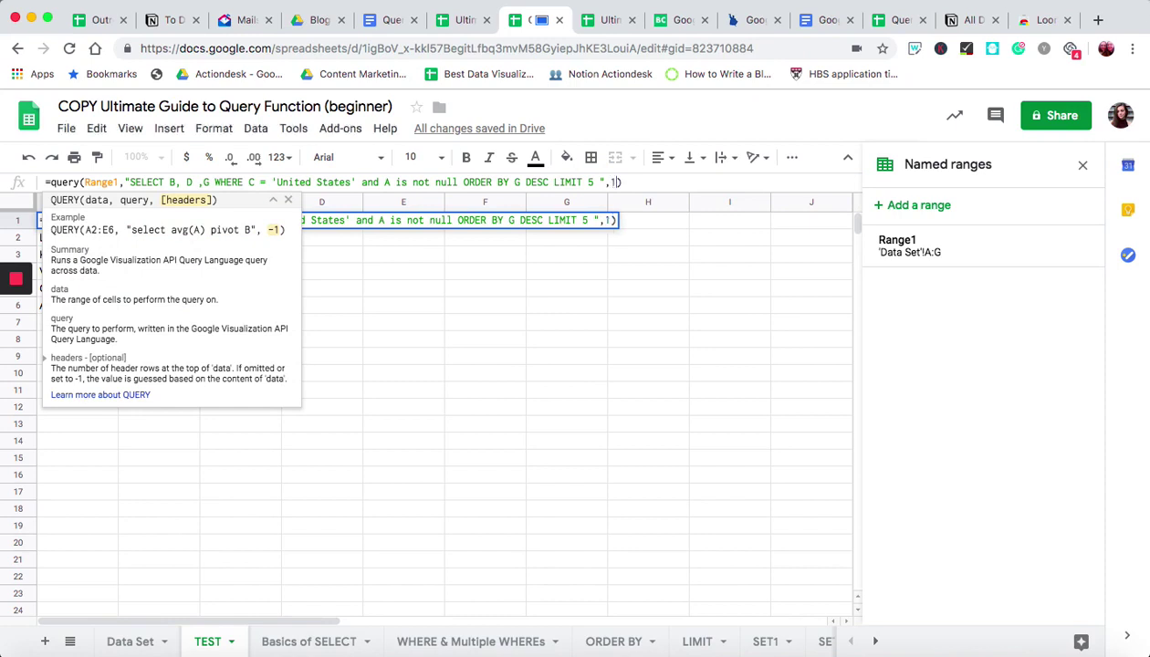
pyautogui.press('Return')
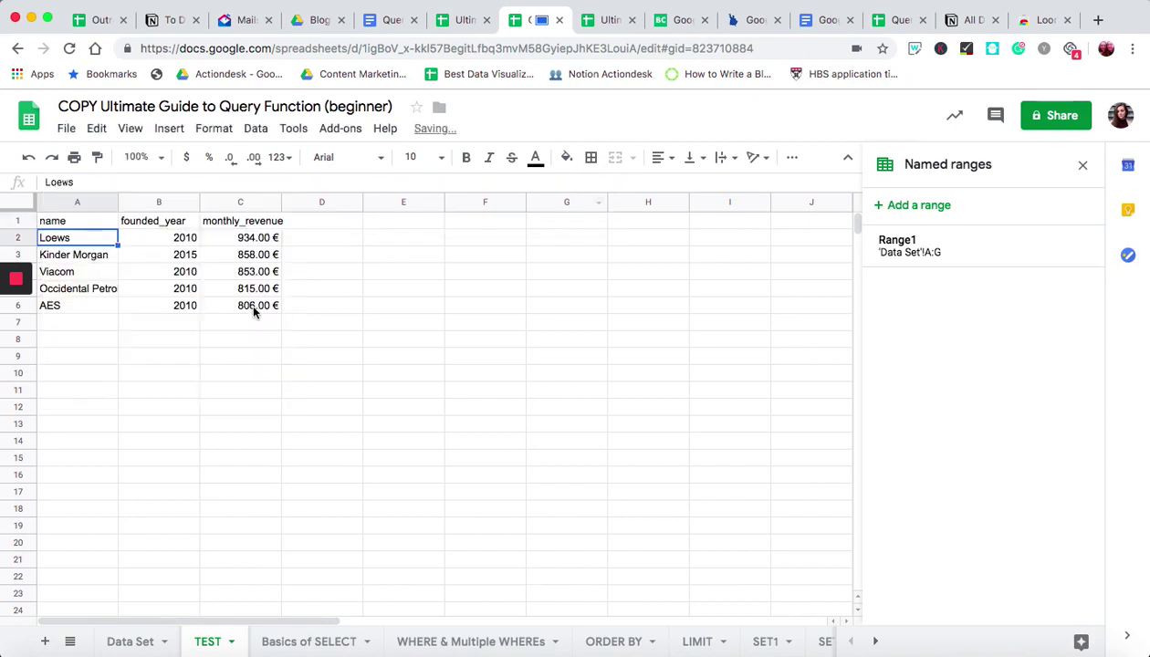
# Go through the company names in the limited query output from the last row up to the first
pyautogui.click(68, 307)
pyautogui.click(62, 290)
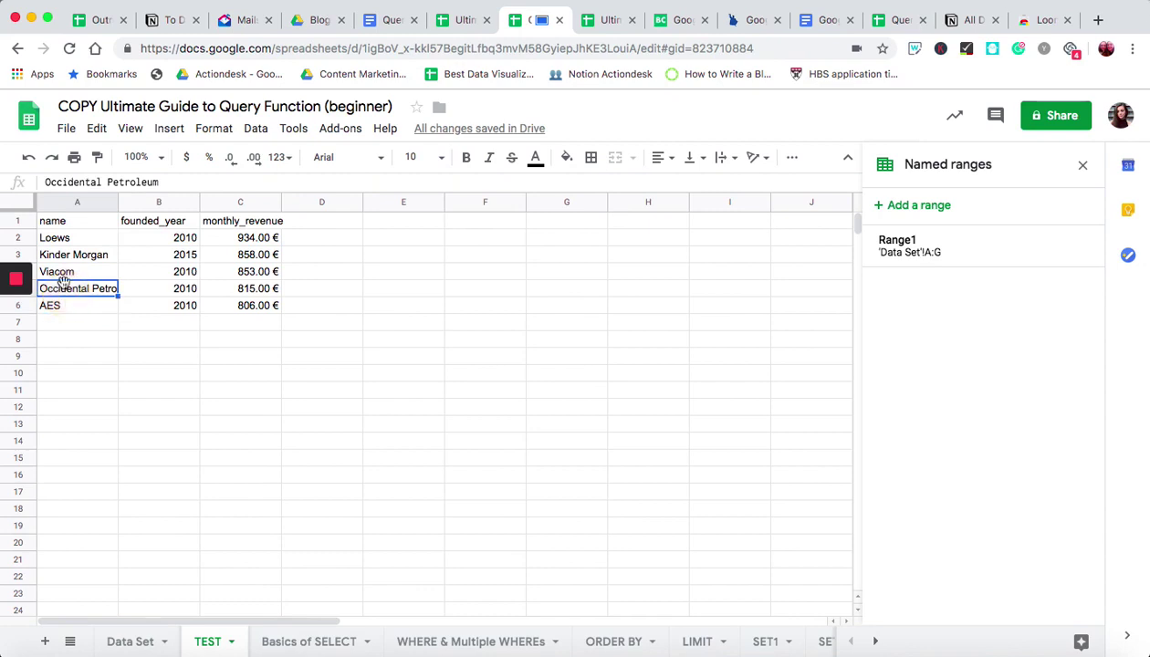
pyautogui.click(57, 272)
pyautogui.click(59, 256)
pyautogui.click(53, 239)
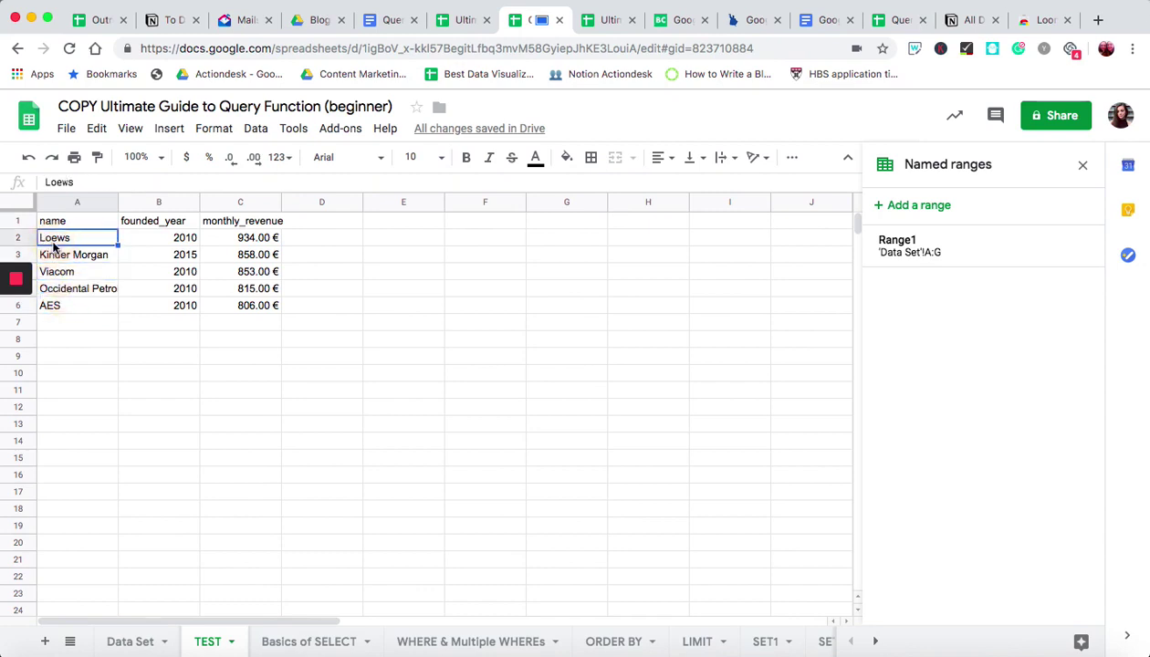